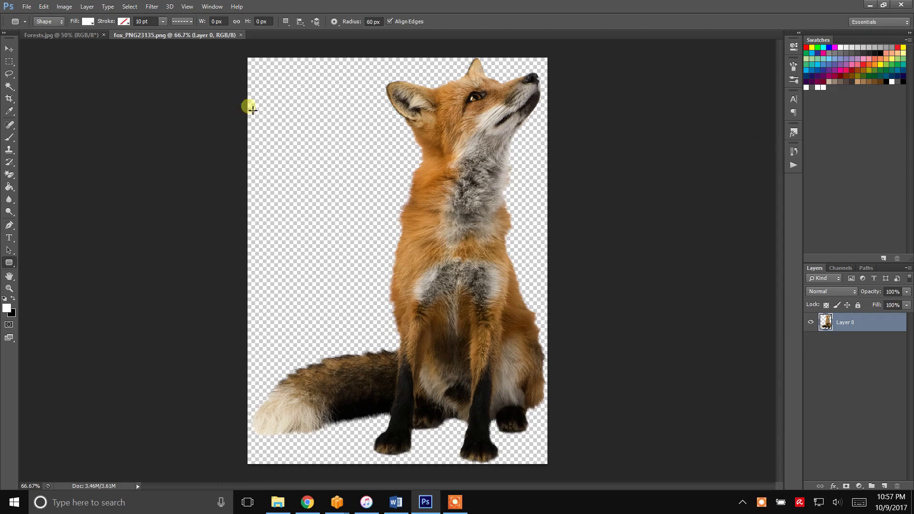
- Copy Forests.jpg into the fox document, close its window, and place the forest layer beneath the fox
{"action": "left_click", "coordinate": [72, 34]}
{"action": "left_click_drag", "start_coordinate": [70, 34], "coordinate": [138, 91]}
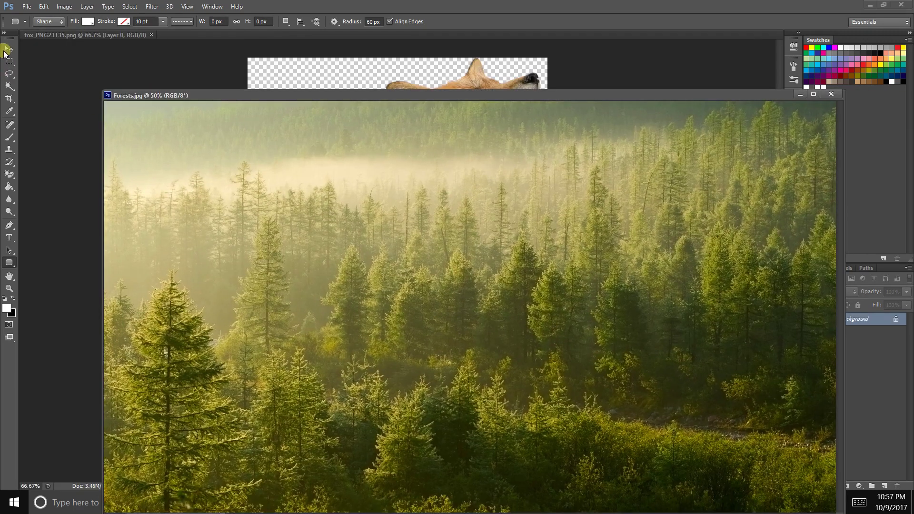
{"action": "left_click", "coordinate": [8, 49]}
{"action": "left_click_drag", "start_coordinate": [190, 147], "coordinate": [235, 76]}
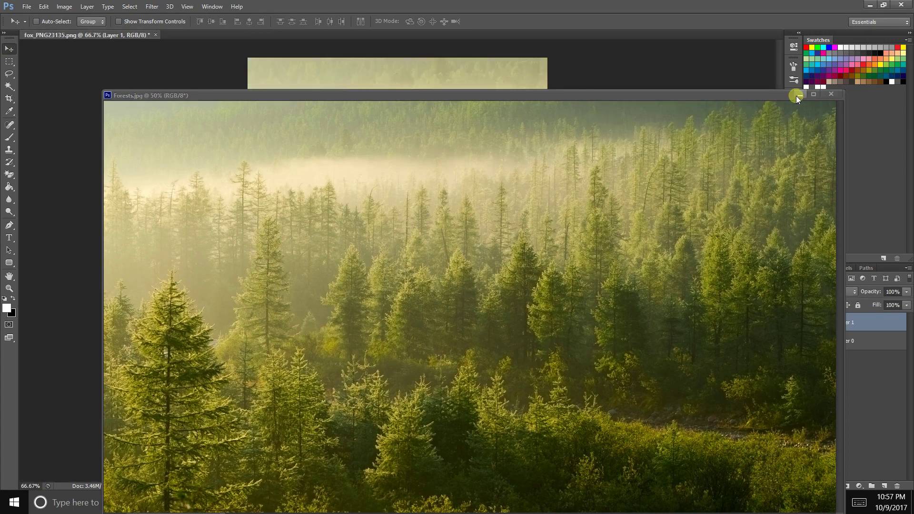
{"action": "left_click", "coordinate": [831, 94]}
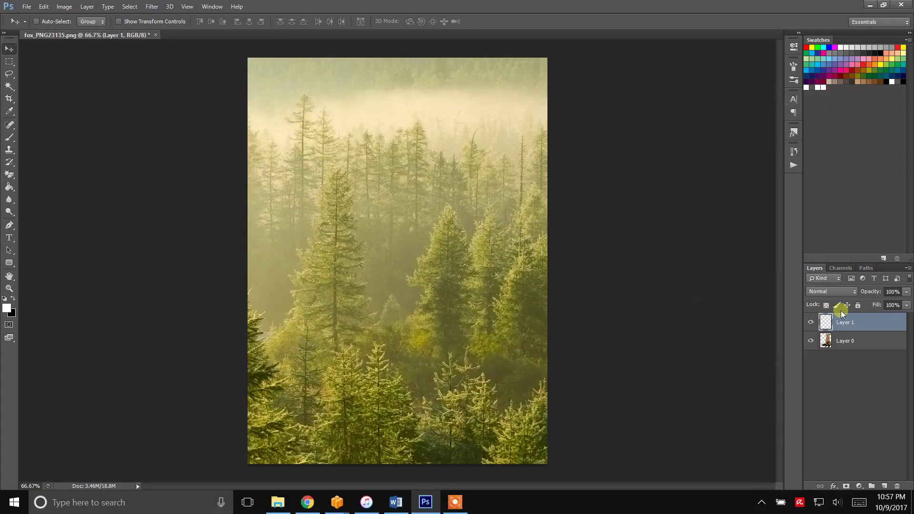
{"action": "left_click_drag", "start_coordinate": [864, 324], "coordinate": [864, 353]}
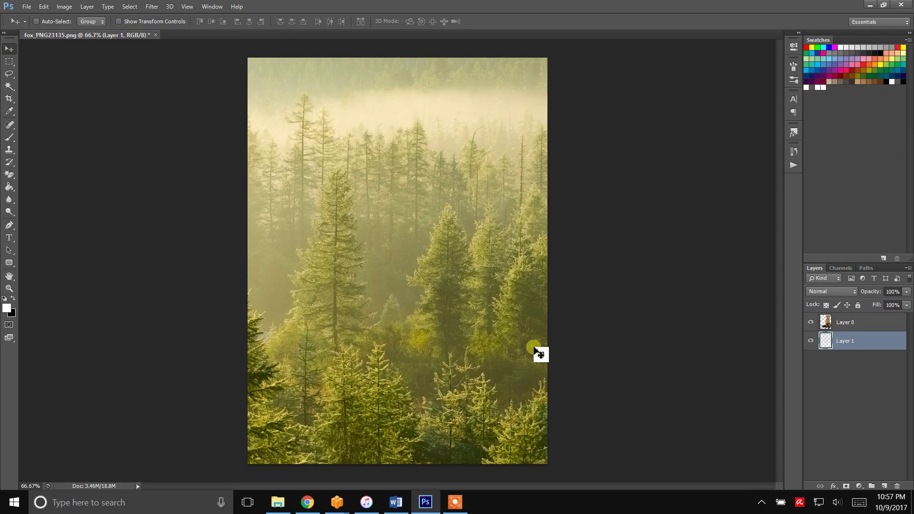
{"action": "key", "text": "ctrl+minus"}
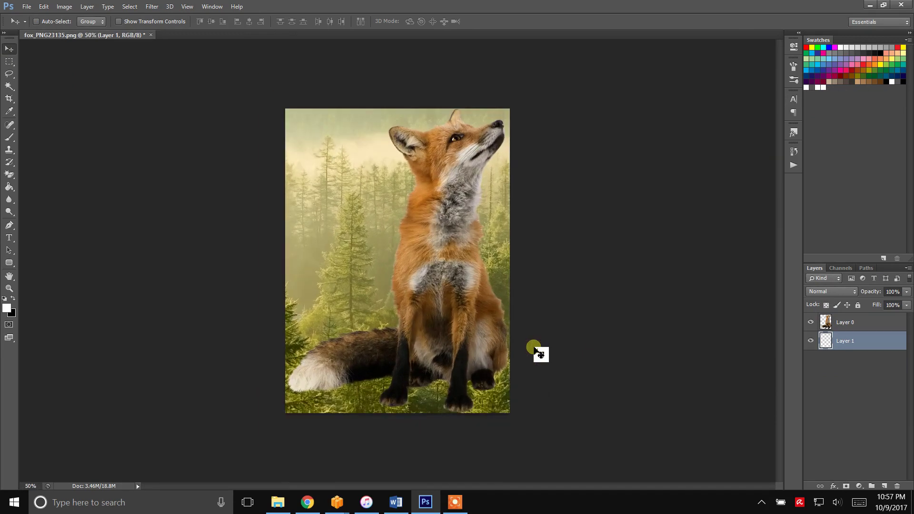
- Scale the forest layer from 50% up to about 84%, shift it right, and commit
{"action": "key", "text": "ctrl+t"}
{"action": "left_click", "coordinate": [164, 21]}
{"action": "type", "text": "50"}
{"action": "key", "text": "Tab"}
{"action": "type", "text": "50"}
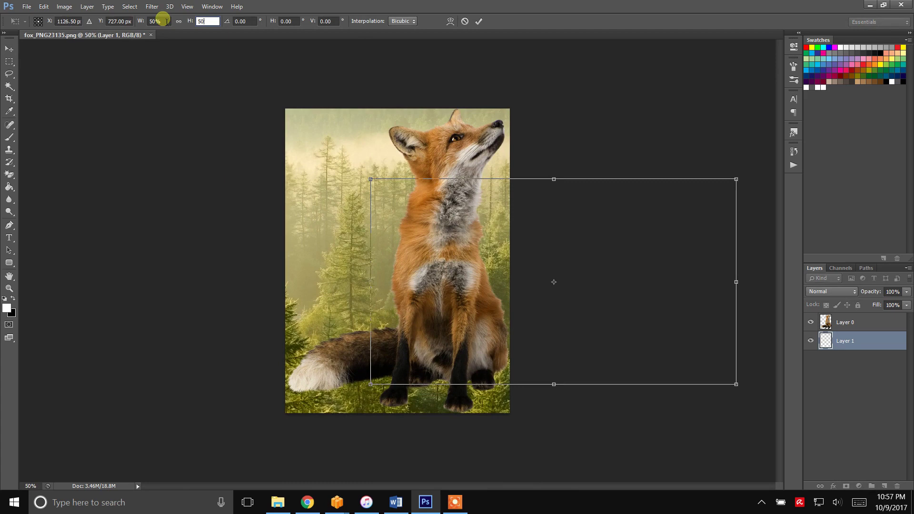
{"action": "left_click_drag", "start_coordinate": [369, 183], "coordinate": [183, 76]}
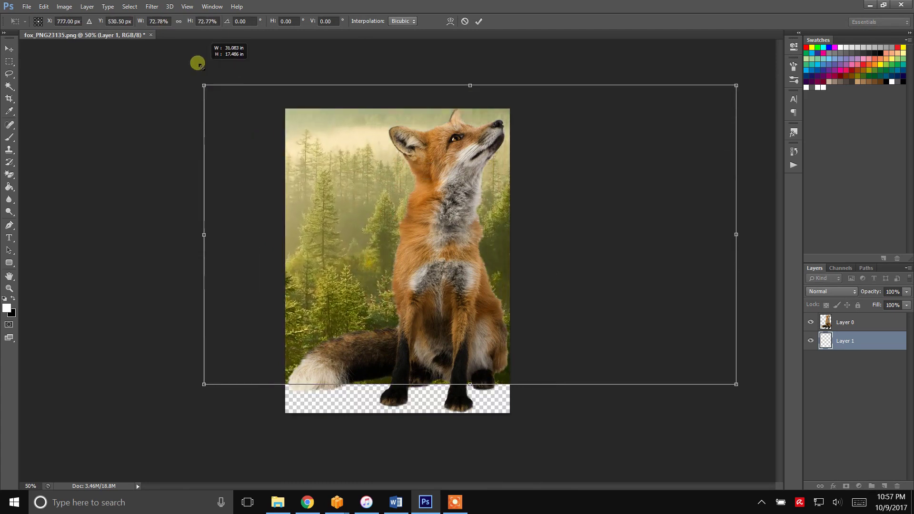
{"action": "left_click_drag", "start_coordinate": [739, 387], "coordinate": [768, 431]}
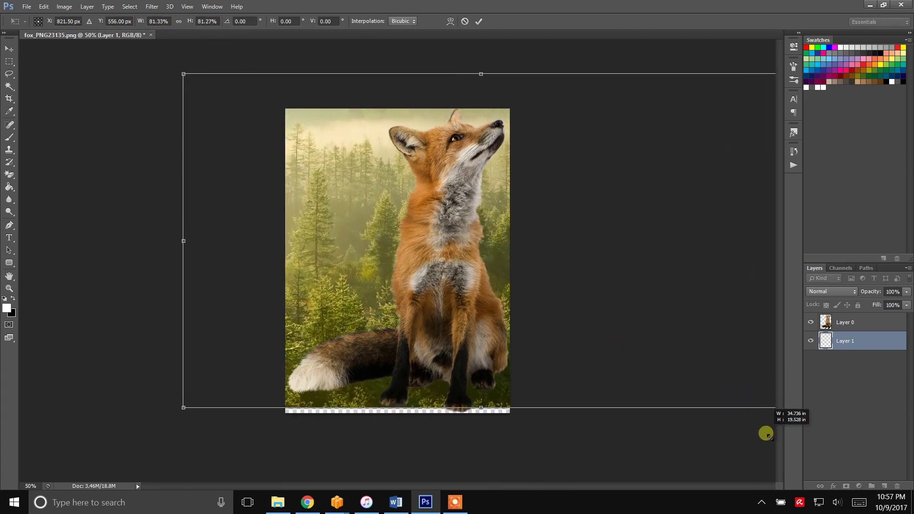
{"action": "left_click_drag", "start_coordinate": [500, 267], "coordinate": [578, 272]}
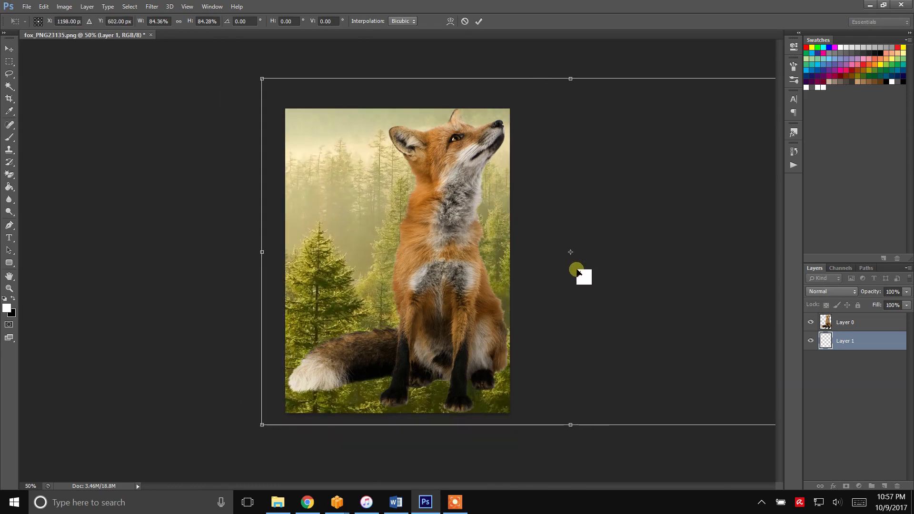
{"action": "key", "text": "Return"}
- With the fox layer selected, load the Double Exposure action set into the Actions panel
{"action": "left_click", "coordinate": [874, 323]}
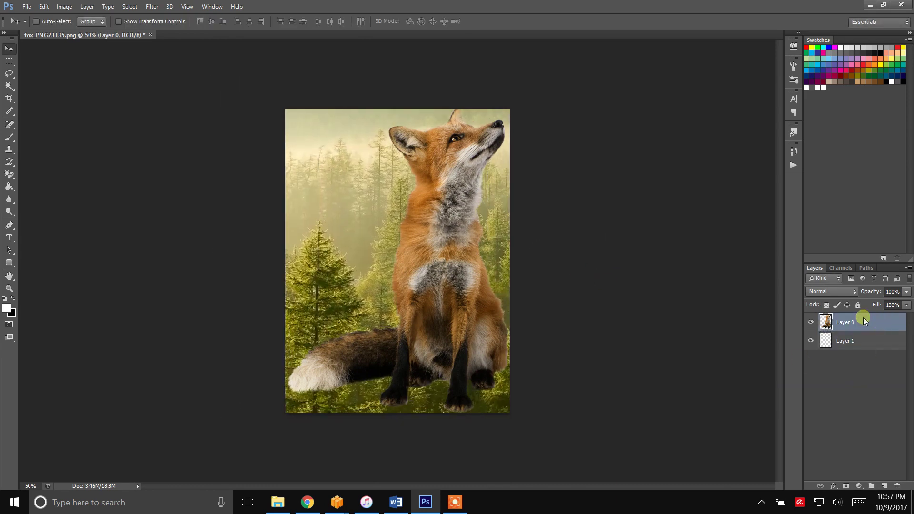
{"action": "left_click", "coordinate": [791, 166]}
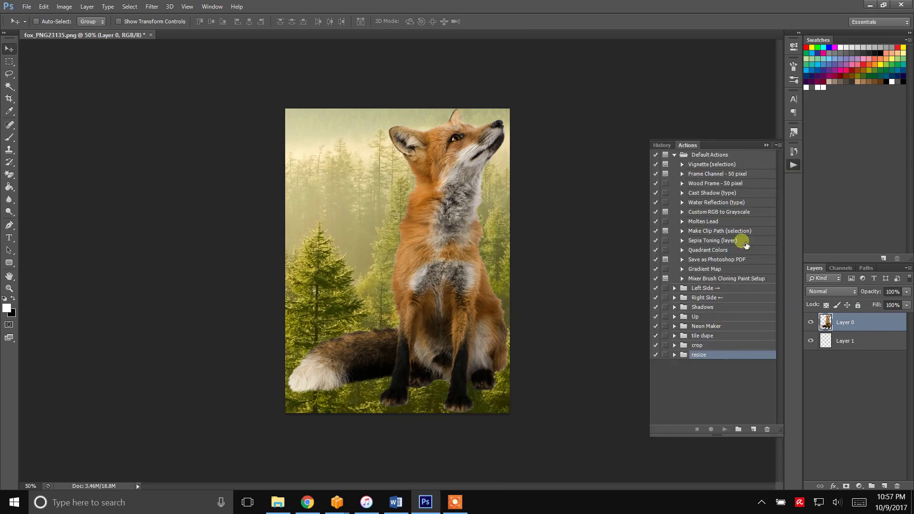
{"action": "left_click", "coordinate": [780, 145]}
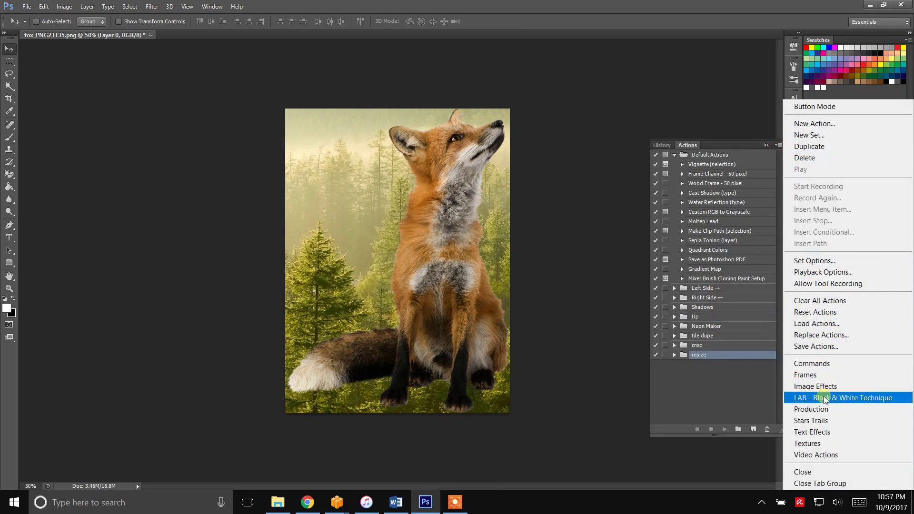
{"action": "left_click", "coordinate": [829, 324]}
{"action": "double_click", "coordinate": [394, 135]}
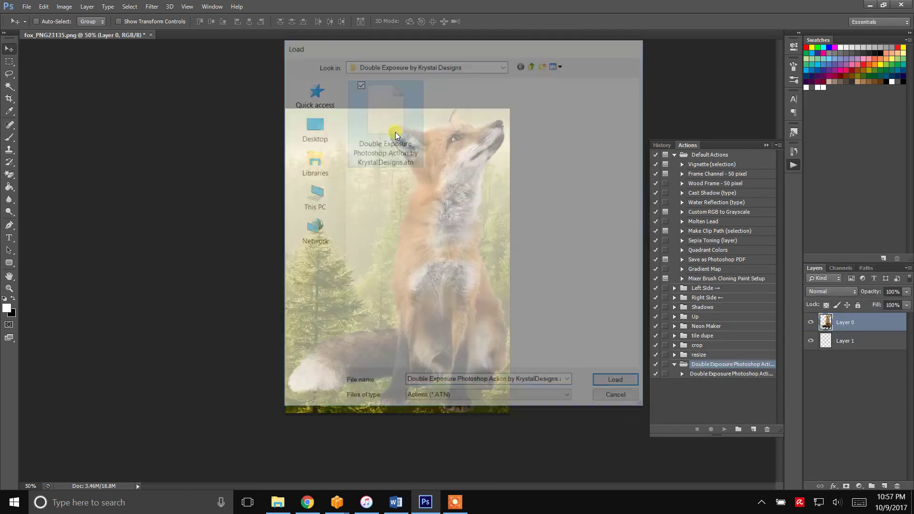
- Play the double exposure action and continue past its first warning
{"action": "left_click", "coordinate": [707, 375]}
{"action": "left_click", "coordinate": [725, 430]}
{"action": "left_click", "coordinate": [466, 194]}
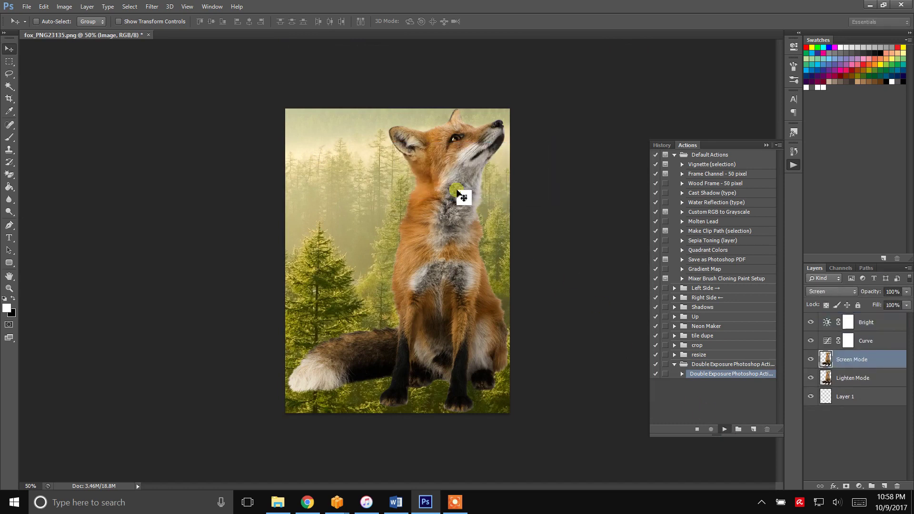
- Continue past each 'Background not available' warning until the action completes
{"action": "left_click", "coordinate": [456, 190]}
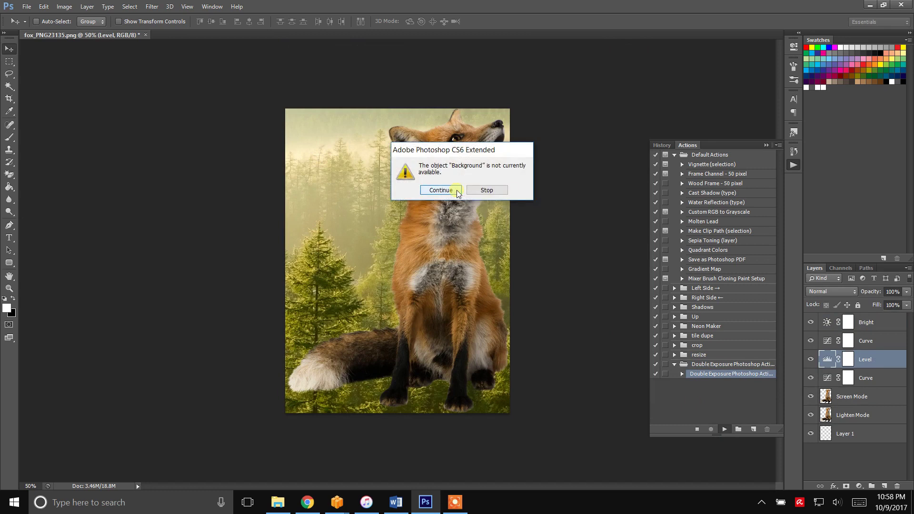
{"action": "left_click", "coordinate": [456, 190]}
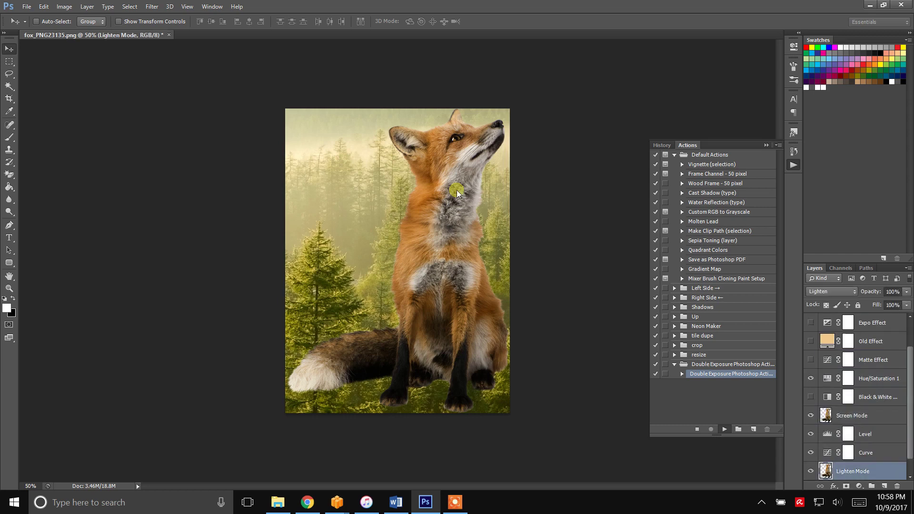
{"action": "left_click", "coordinate": [458, 191]}
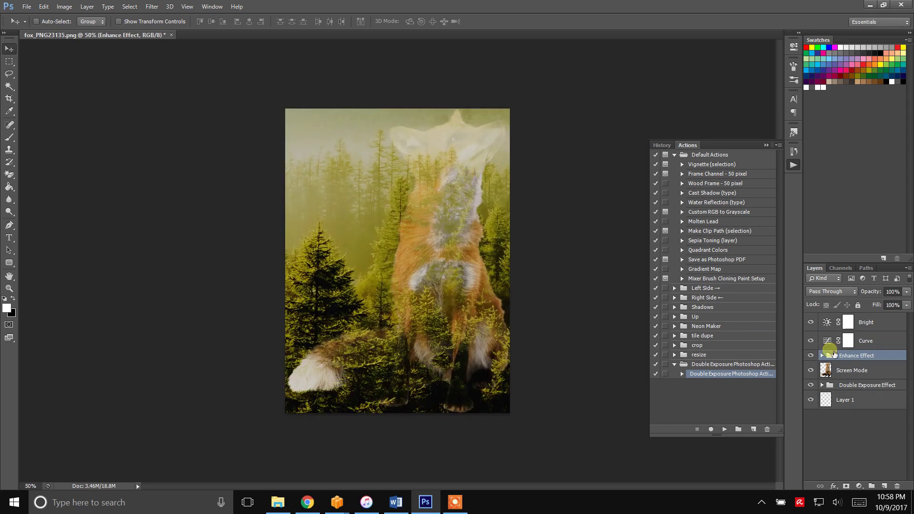
- Raise the Curve adjustment and give the Bright layer -18 brightness with lower contrast
{"action": "double_click", "coordinate": [828, 341]}
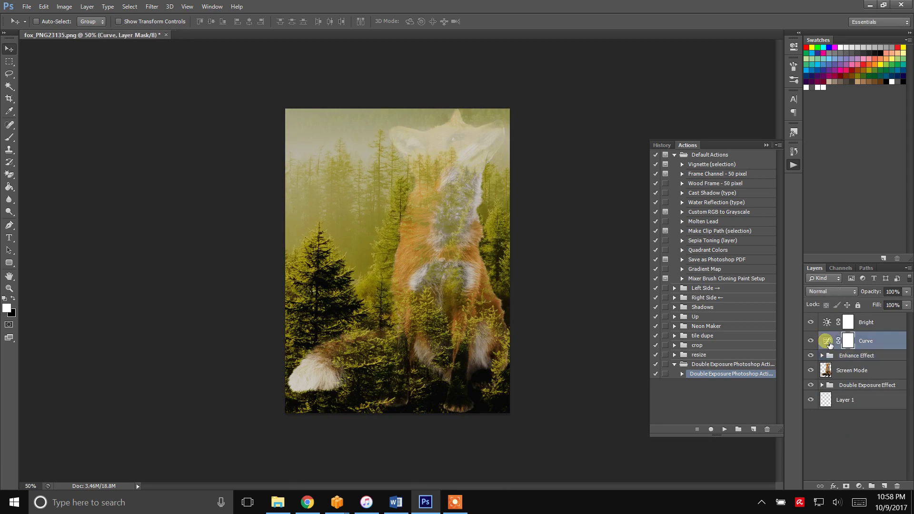
{"action": "left_click_drag", "start_coordinate": [729, 137], "coordinate": [731, 131]}
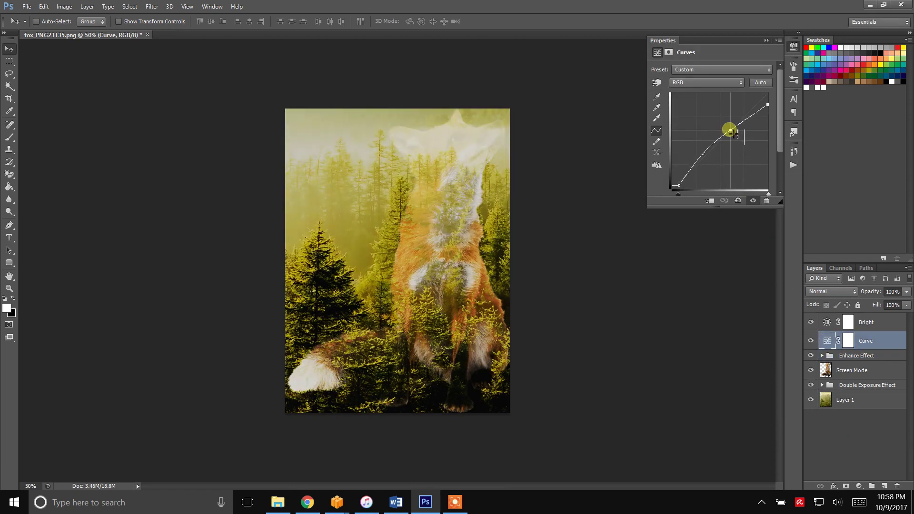
{"action": "left_click", "coordinate": [813, 322]}
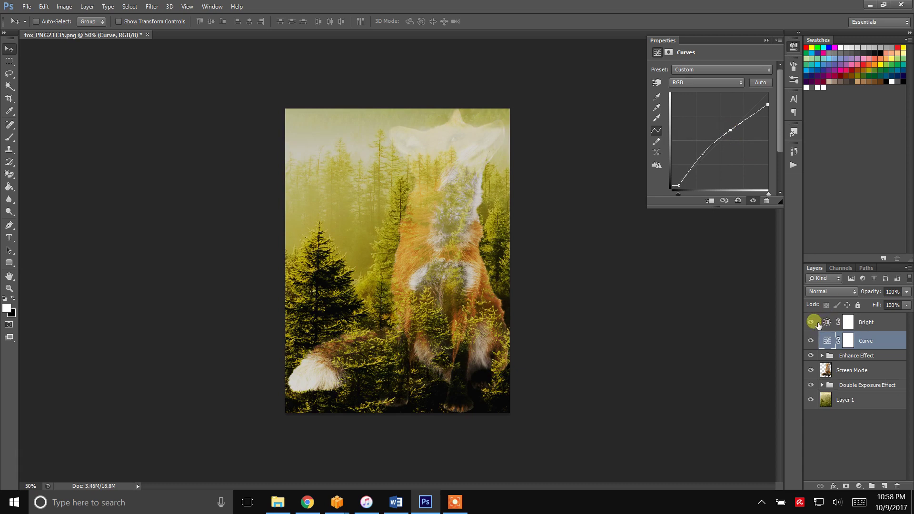
{"action": "left_click", "coordinate": [828, 324]}
{"action": "mouse_move", "coordinate": [716, 112]}
{"action": "left_mouse_down"}
{"action": "mouse_move", "coordinate": [693, 113]}
{"action": "mouse_move", "coordinate": [714, 126]}
{"action": "mouse_move", "coordinate": [759, 107]}
{"action": "mouse_move", "coordinate": [702, 123]}
{"action": "mouse_move", "coordinate": [747, 124]}
{"action": "left_mouse_up"}
{"action": "mouse_move", "coordinate": [713, 98]}
{"action": "left_mouse_down"}
{"action": "mouse_move", "coordinate": [693, 94]}
{"action": "mouse_move", "coordinate": [728, 96]}
{"action": "mouse_move", "coordinate": [706, 103]}
{"action": "left_mouse_up"}
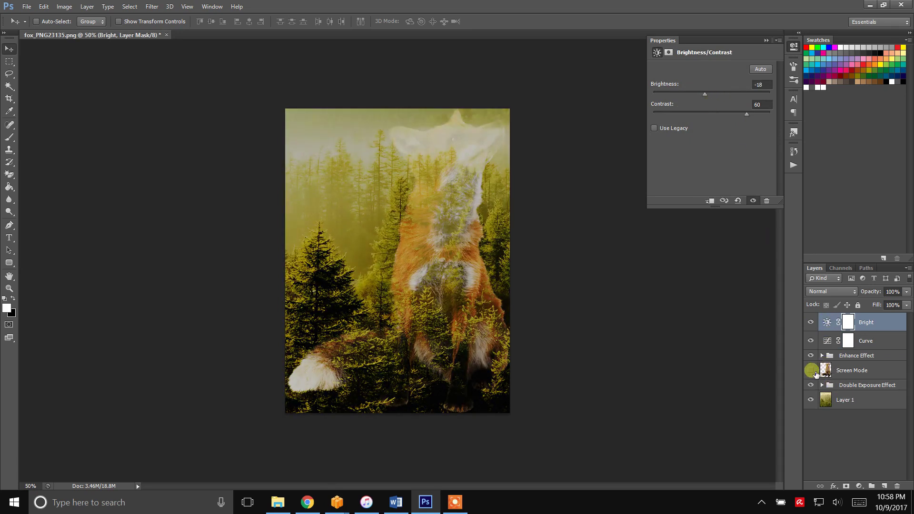
- Hide the Screen Mode layer and enable Expo Effect with gamma correction 1.12
{"action": "left_click", "coordinate": [812, 370]}
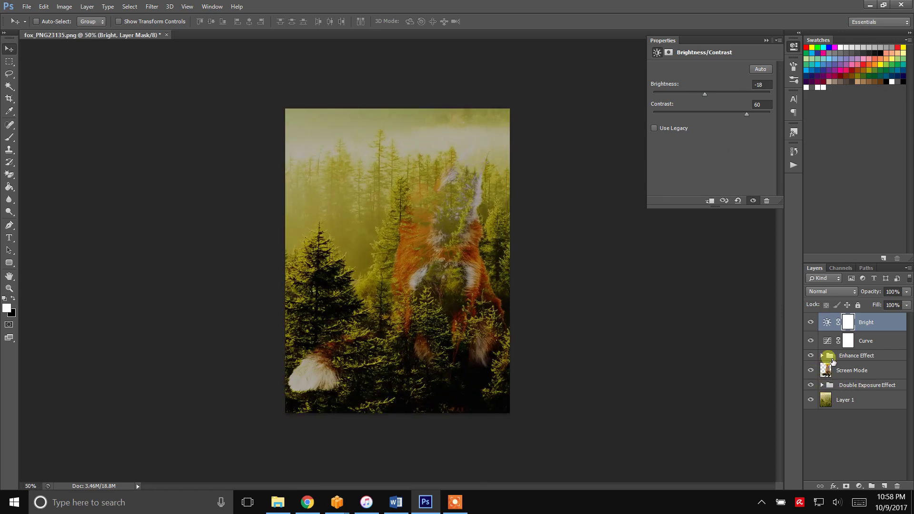
{"action": "left_click", "coordinate": [822, 355]}
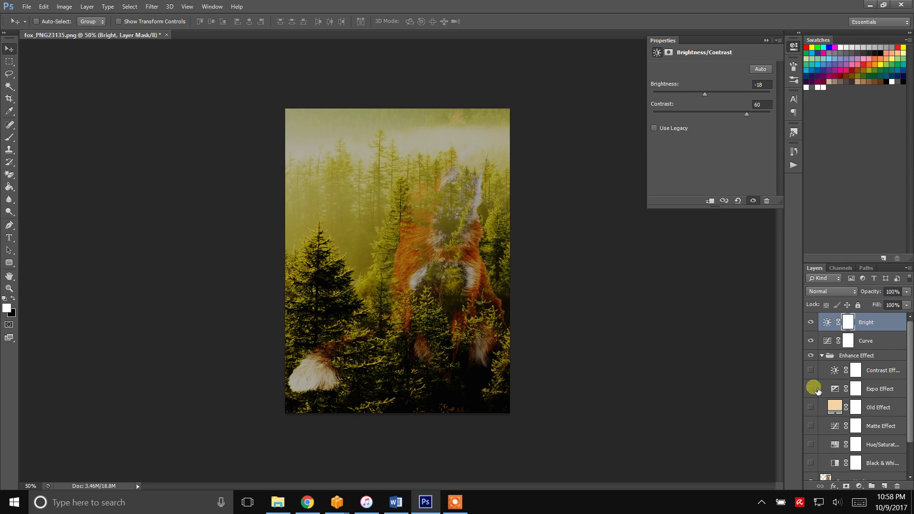
{"action": "left_click", "coordinate": [840, 389]}
{"action": "left_click", "coordinate": [812, 389]}
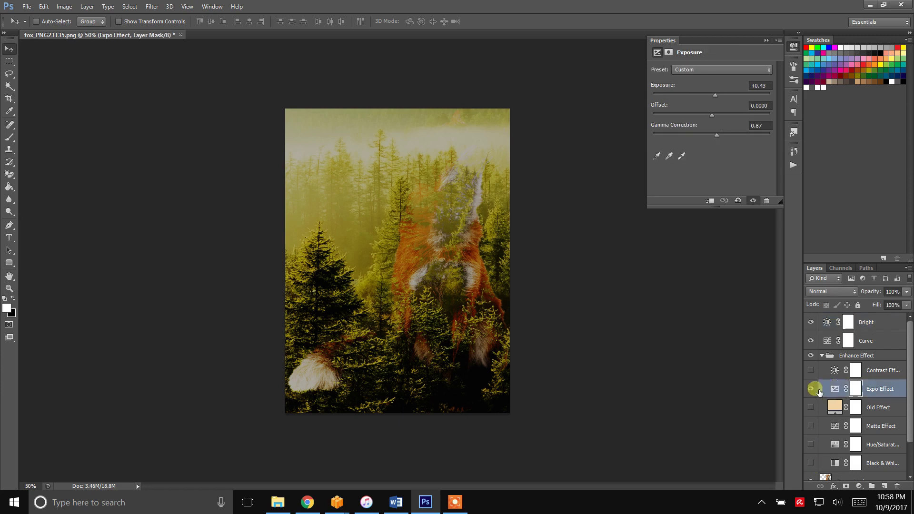
{"action": "left_click_drag", "start_coordinate": [725, 137], "coordinate": [708, 138]}
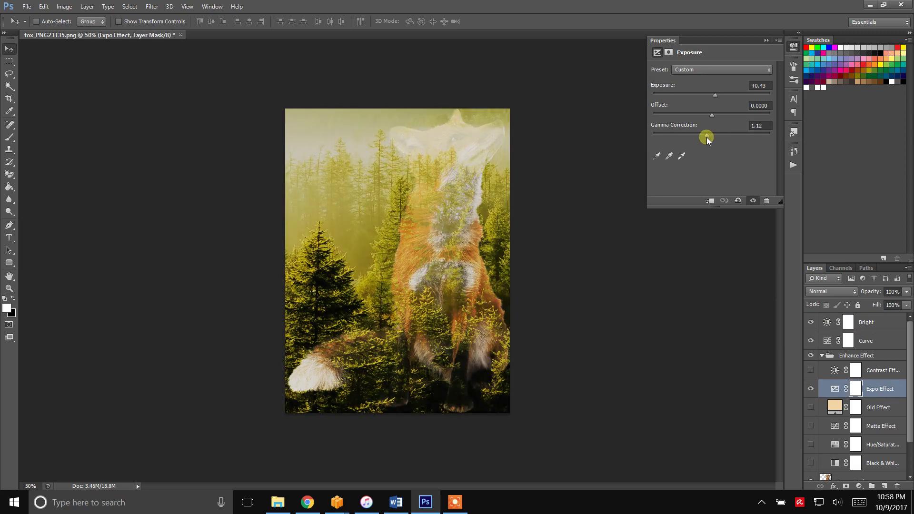
- Expand the Double Exposure Effect group in the Layers panel
{"action": "scroll", "coordinate": [839, 382], "scroll_direction": "down", "scroll_amount": 2}
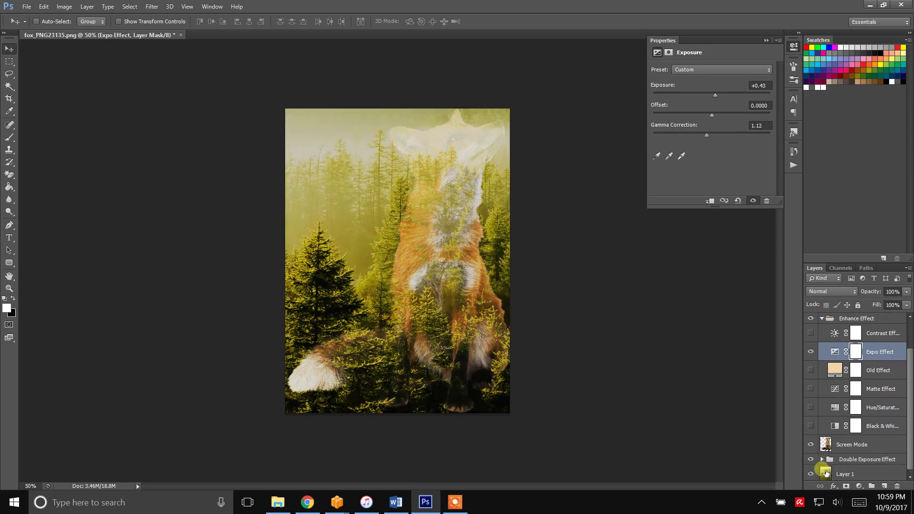
{"action": "left_click", "coordinate": [822, 459]}
{"action": "scroll", "coordinate": [815, 438], "scroll_direction": "down", "scroll_amount": 3}
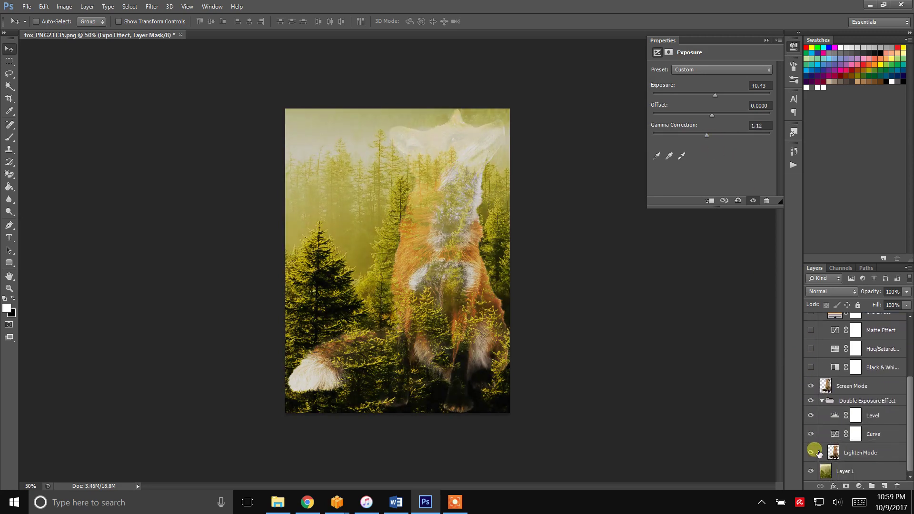
- Adjust the Level adjustment's output sliders, ending with the white output at 160
{"action": "left_click", "coordinate": [823, 420]}
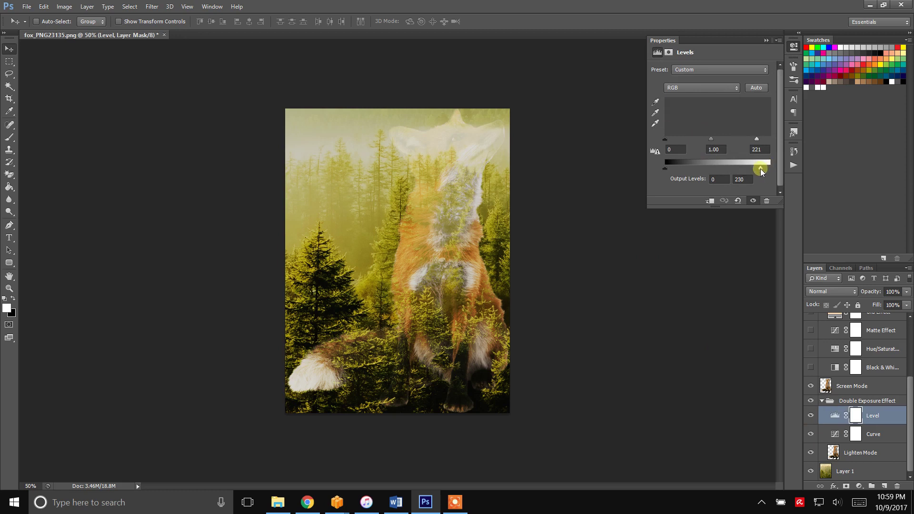
{"action": "left_click_drag", "start_coordinate": [761, 170], "coordinate": [730, 165]}
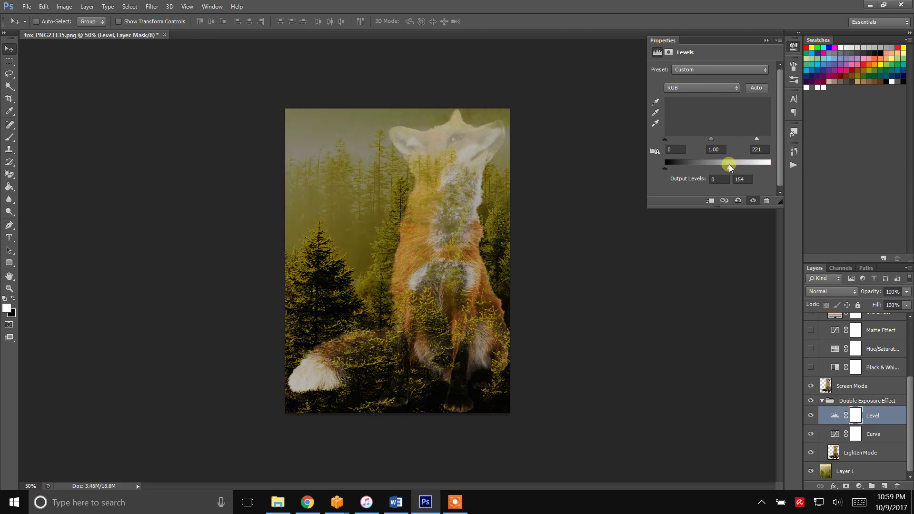
{"action": "left_click_drag", "start_coordinate": [730, 170], "coordinate": [710, 172]}
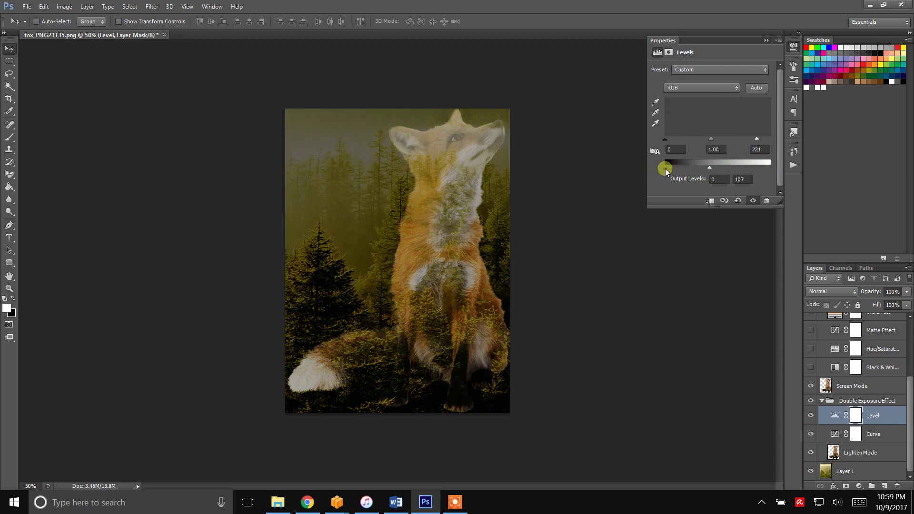
{"action": "mouse_move", "coordinate": [680, 172]}
{"action": "left_mouse_down"}
{"action": "mouse_move", "coordinate": [692, 178]}
{"action": "mouse_move", "coordinate": [672, 179]}
{"action": "mouse_move", "coordinate": [662, 167]}
{"action": "left_mouse_up"}
{"action": "left_click_drag", "start_coordinate": [723, 172], "coordinate": [733, 171]}
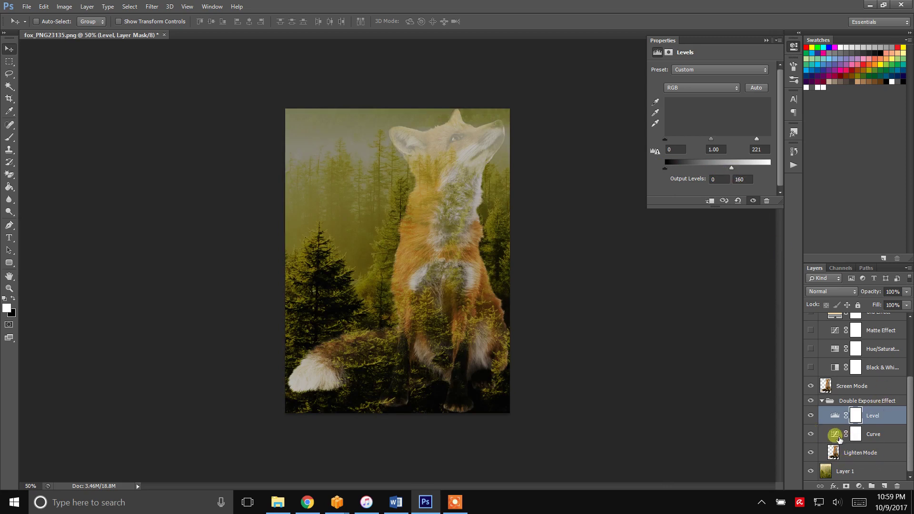
- Remove an extra point and steepen the Curve adjustment's S-curve for stronger contrast
{"action": "left_click", "coordinate": [841, 434]}
{"action": "mouse_move", "coordinate": [723, 151]}
{"action": "left_mouse_down"}
{"action": "mouse_move", "coordinate": [741, 141]}
{"action": "mouse_move", "coordinate": [735, 131]}
{"action": "mouse_move", "coordinate": [746, 140]}
{"action": "left_mouse_up"}
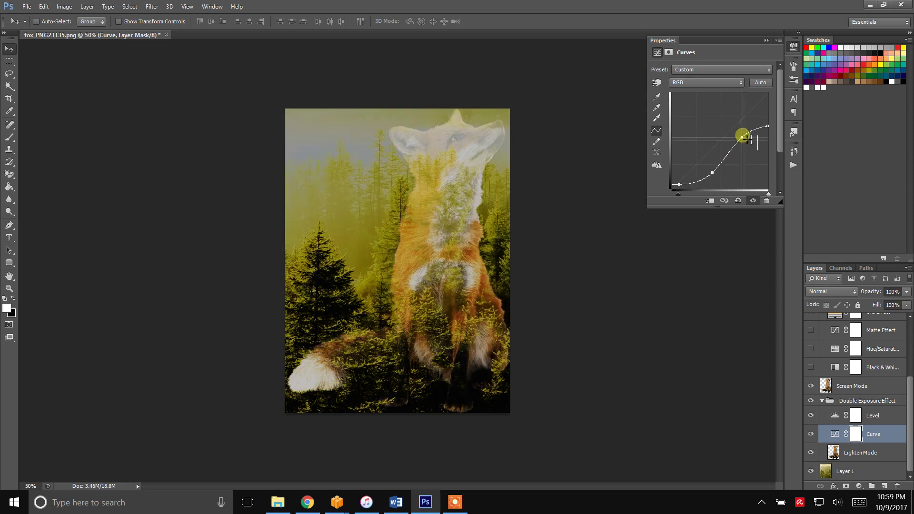
{"action": "mouse_move", "coordinate": [715, 174]}
{"action": "left_mouse_down"}
{"action": "mouse_move", "coordinate": [704, 161]}
{"action": "mouse_move", "coordinate": [727, 185]}
{"action": "left_mouse_up"}
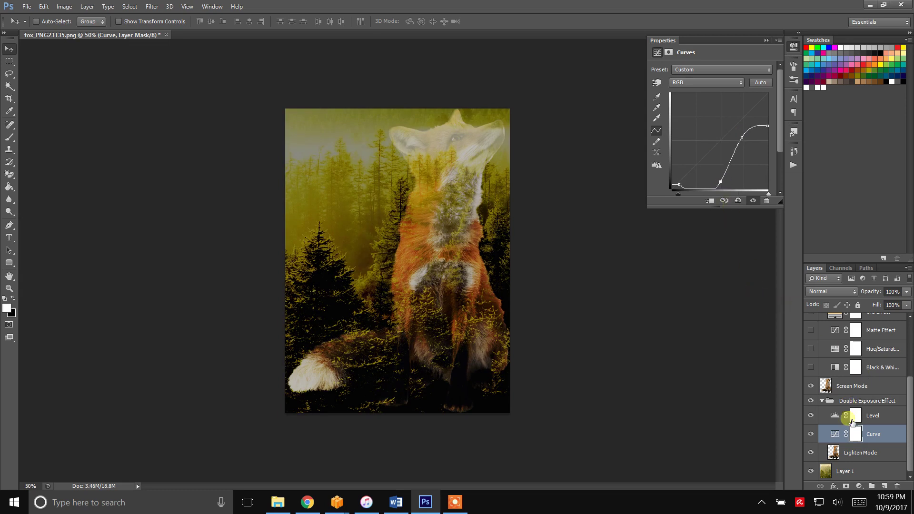
- Shift the forest Layer 1 image to a new position behind the fox
{"action": "left_click", "coordinate": [863, 472]}
{"action": "left_click_drag", "start_coordinate": [351, 216], "coordinate": [357, 199]}
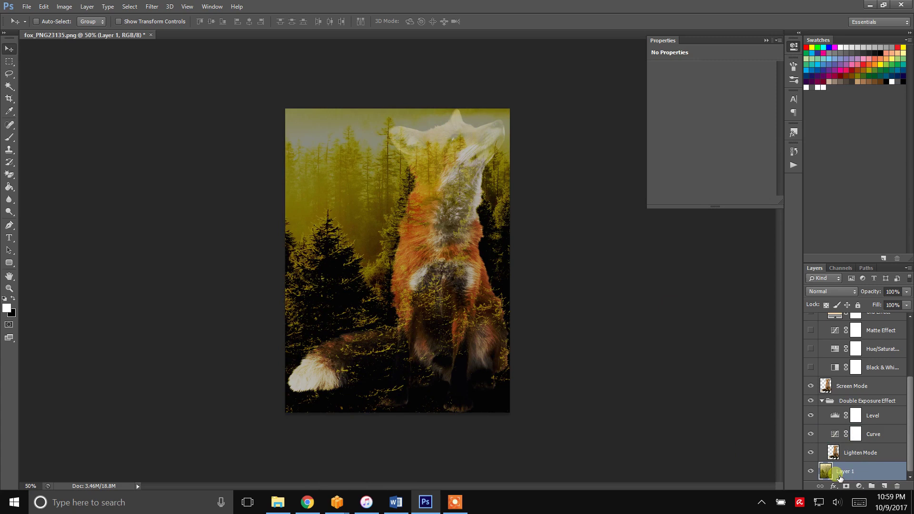
{"action": "mouse_move", "coordinate": [828, 478]}
{"action": "left_mouse_down"}
{"action": "mouse_move", "coordinate": [856, 462]}
{"action": "mouse_move", "coordinate": [542, 379]}
{"action": "mouse_move", "coordinate": [819, 442]}
{"action": "mouse_move", "coordinate": [841, 462]}
{"action": "mouse_move", "coordinate": [814, 443]}
{"action": "mouse_move", "coordinate": [829, 434]}
{"action": "left_mouse_up"}
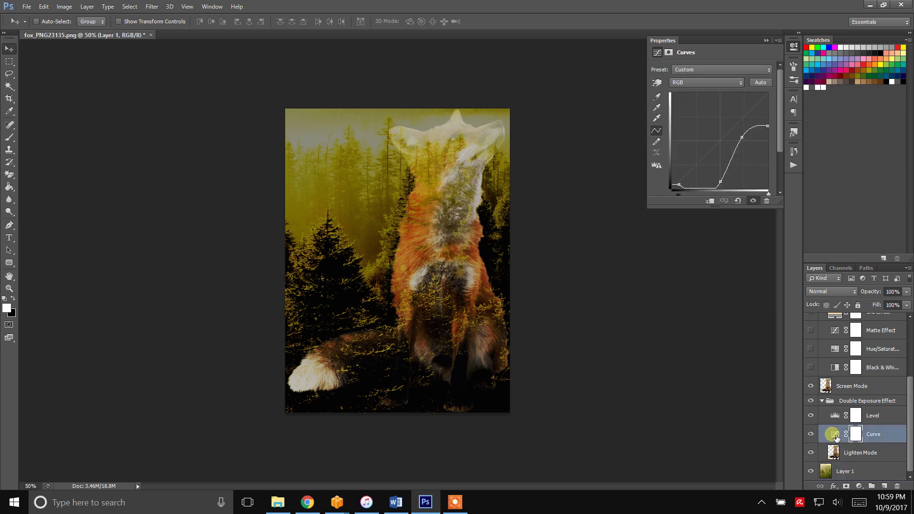
- Nudge a Curve point, then mask Layer 1 with the fox selection from Screen Mode
{"action": "left_click", "coordinate": [723, 182]}
{"action": "left_click_drag", "start_coordinate": [723, 182], "coordinate": [723, 178]}
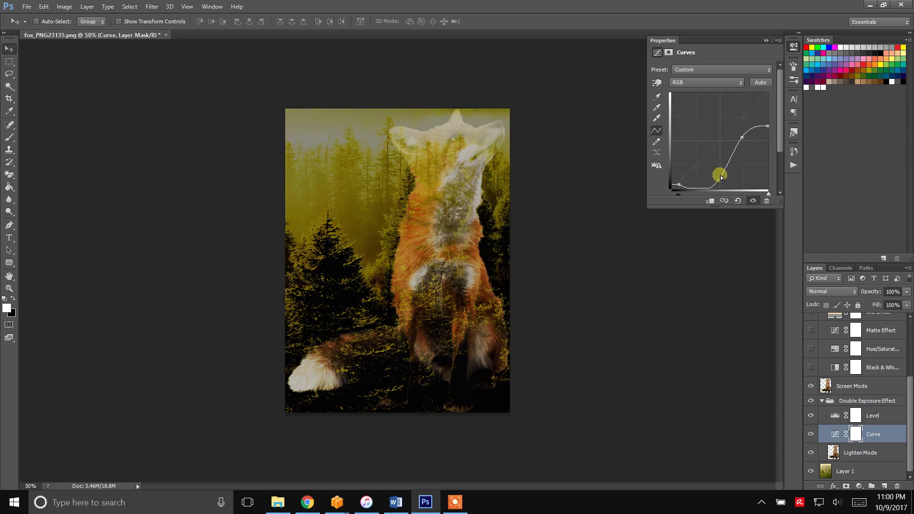
{"action": "left_click", "coordinate": [834, 389]}
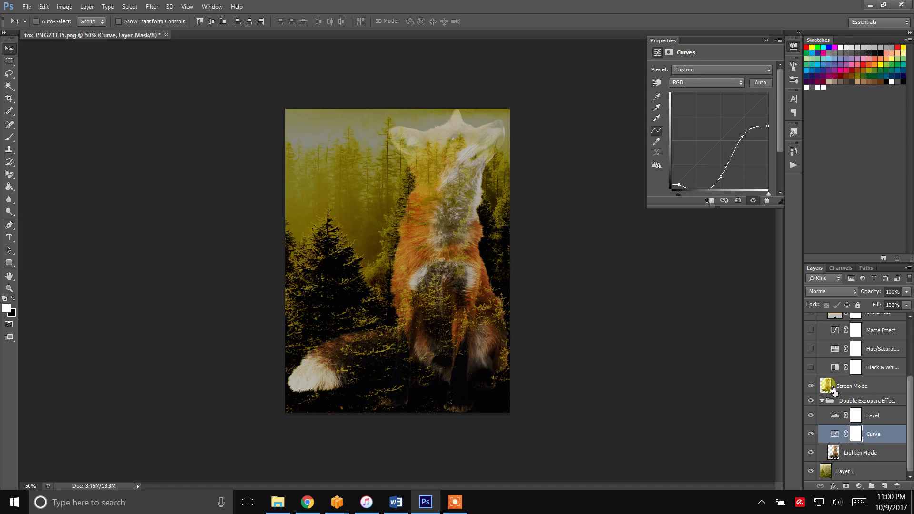
{"action": "left_click_drag", "start_coordinate": [840, 401], "coordinate": [831, 471]}
{"action": "left_click", "coordinate": [850, 473]}
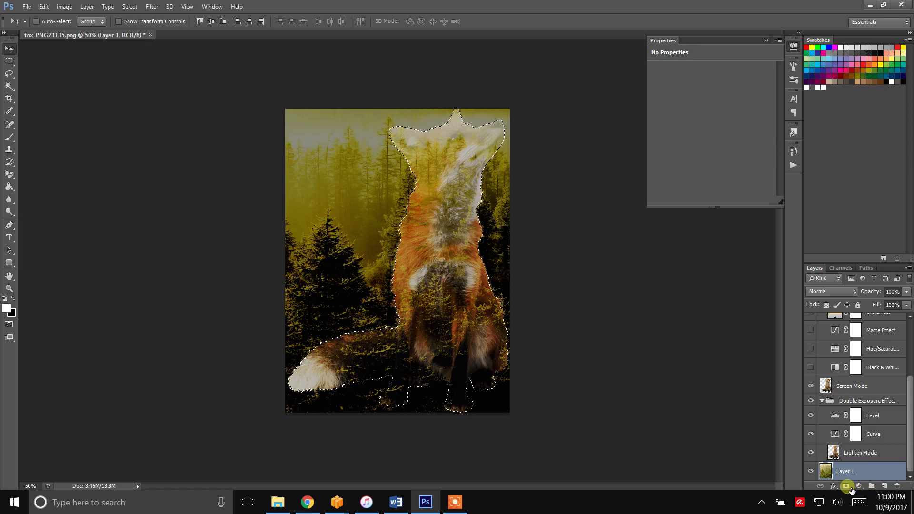
{"action": "left_click", "coordinate": [851, 488]}
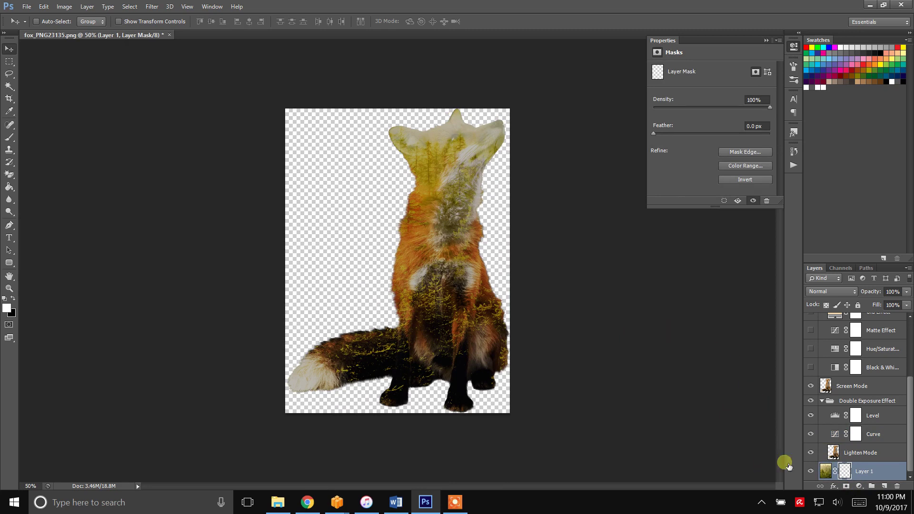
{"action": "left_click", "coordinate": [8, 264]}
- Draw a canvas-sized rounded rectangle and move it beneath Layer 1
{"action": "left_click_drag", "start_coordinate": [215, 85], "coordinate": [584, 460]}
{"action": "scroll", "coordinate": [843, 412], "scroll_direction": "down", "scroll_amount": 1}
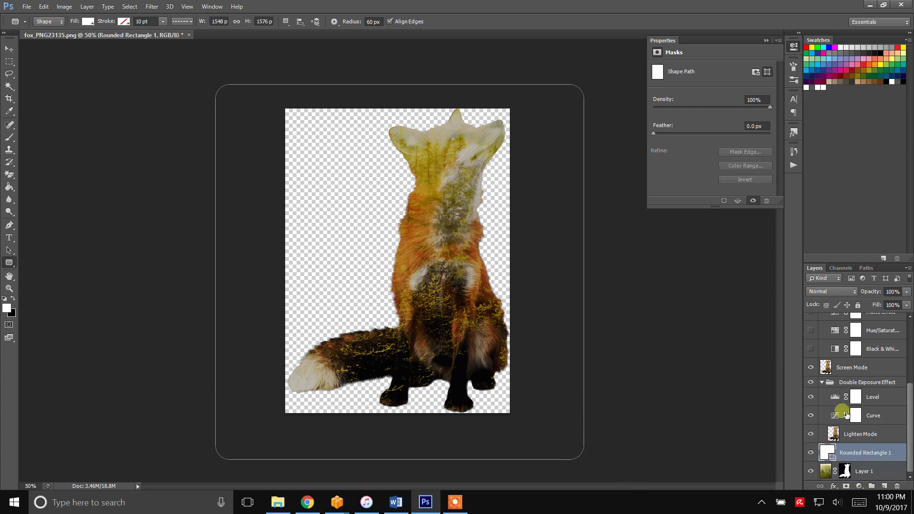
{"action": "mouse_move", "coordinate": [872, 455]}
{"action": "left_mouse_down"}
{"action": "mouse_move", "coordinate": [883, 486]}
{"action": "mouse_move", "coordinate": [878, 478]}
{"action": "left_mouse_up"}
{"action": "key", "text": "ctrl+minus"}
{"action": "key", "text": "ctrl+plus"}
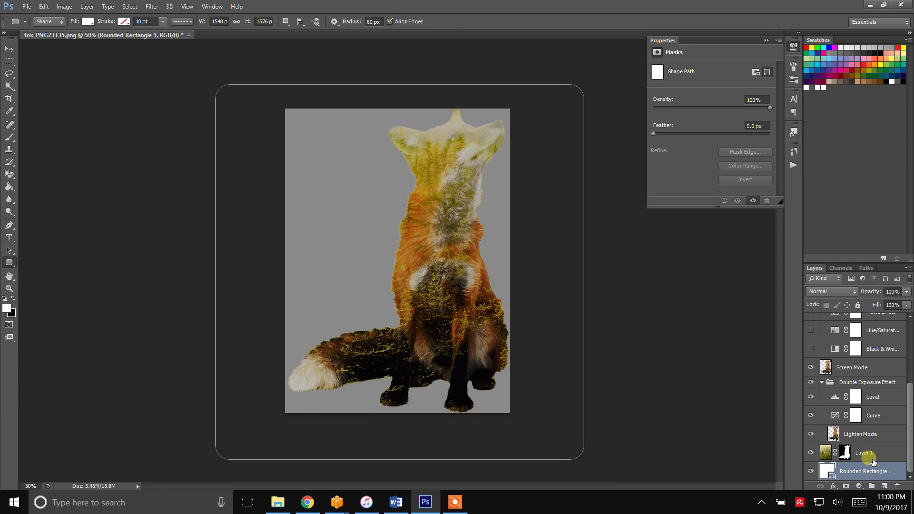
- Fill the rounded rectangle with a near-white colour
{"action": "left_click", "coordinate": [88, 22]}
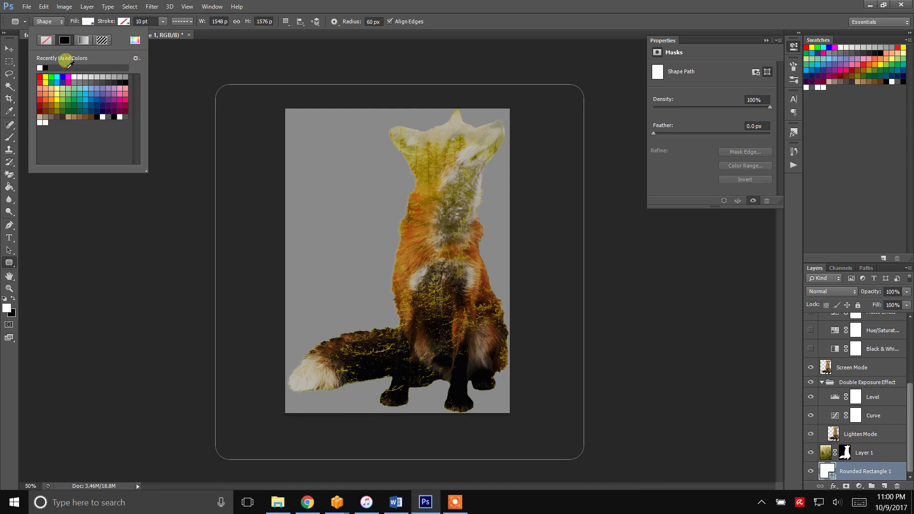
{"action": "left_click", "coordinate": [243, 105]}
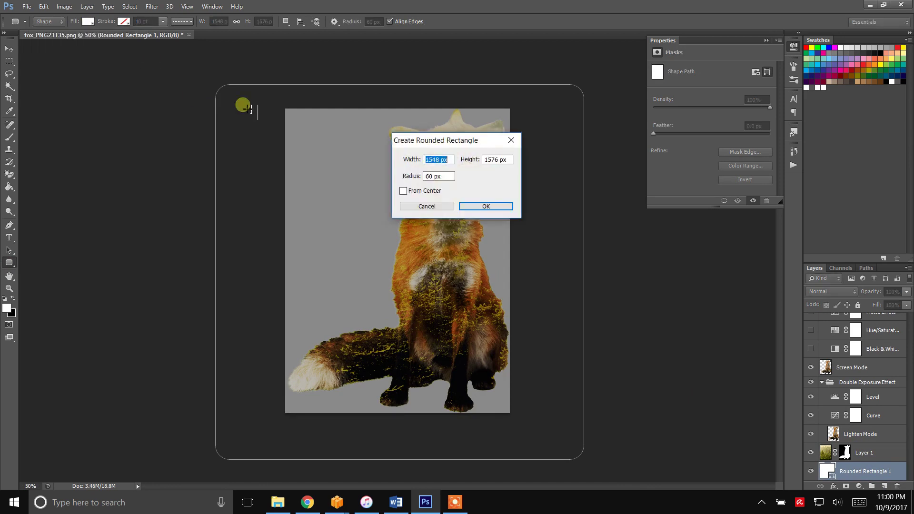
{"action": "left_click", "coordinate": [432, 207]}
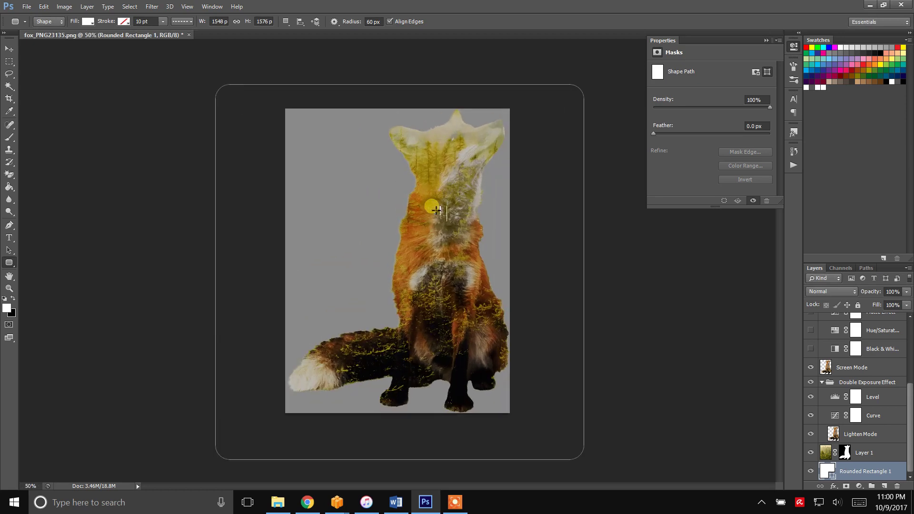
{"action": "double_click", "coordinate": [833, 477]}
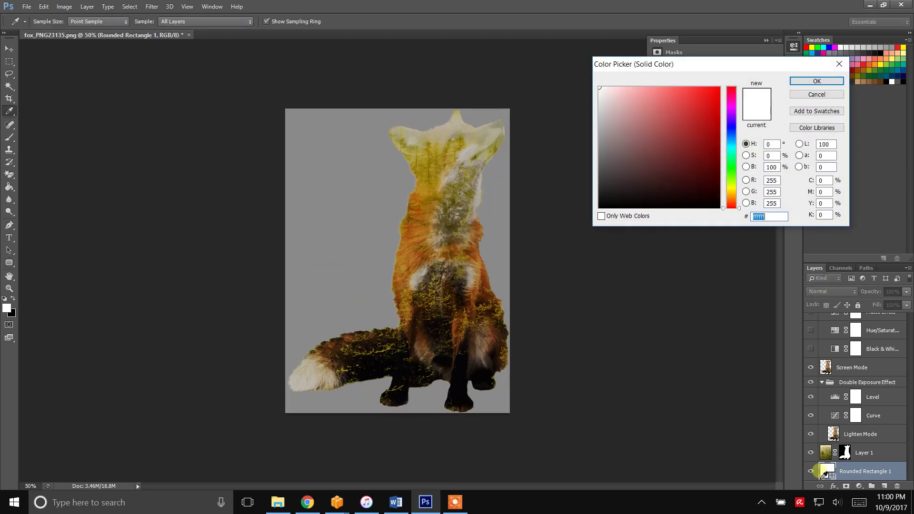
{"action": "left_click", "coordinate": [707, 99]}
{"action": "left_click_drag", "start_coordinate": [644, 93], "coordinate": [569, 85]}
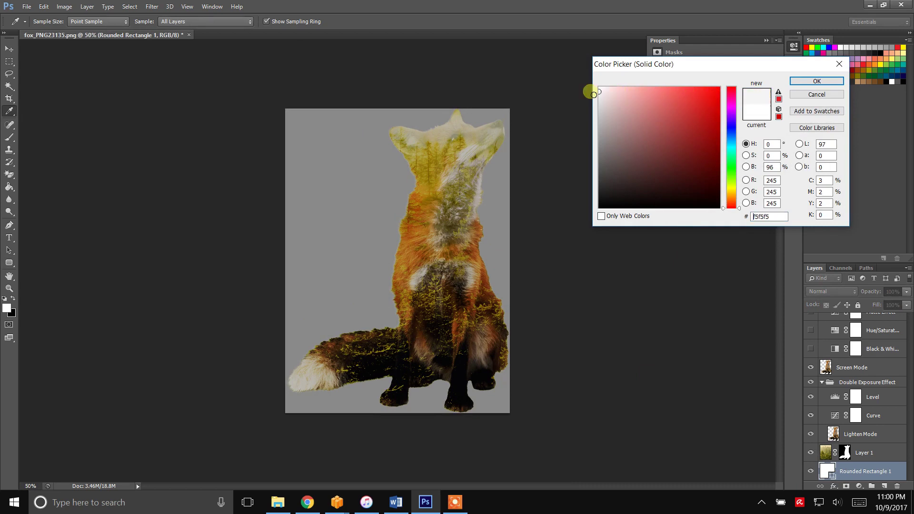
{"action": "left_click", "coordinate": [803, 80]}
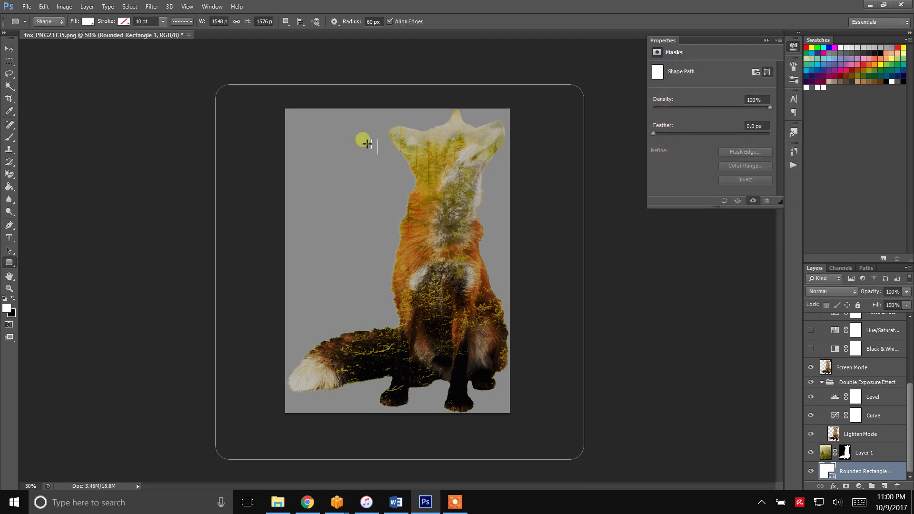
- Set the rectangle's stroke to None and cancel the new rounded rectangle dialog
{"action": "left_click", "coordinate": [121, 24]}
{"action": "left_click", "coordinate": [75, 39]}
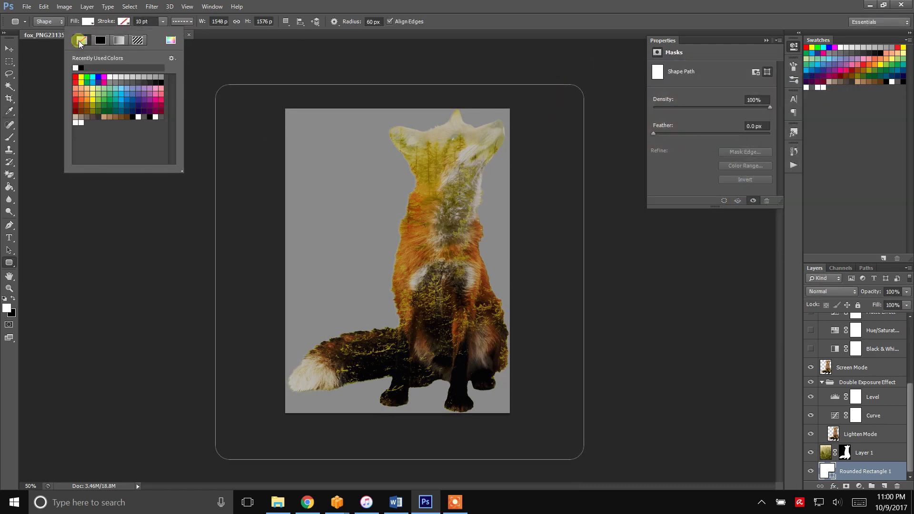
{"action": "left_click", "coordinate": [507, 96]}
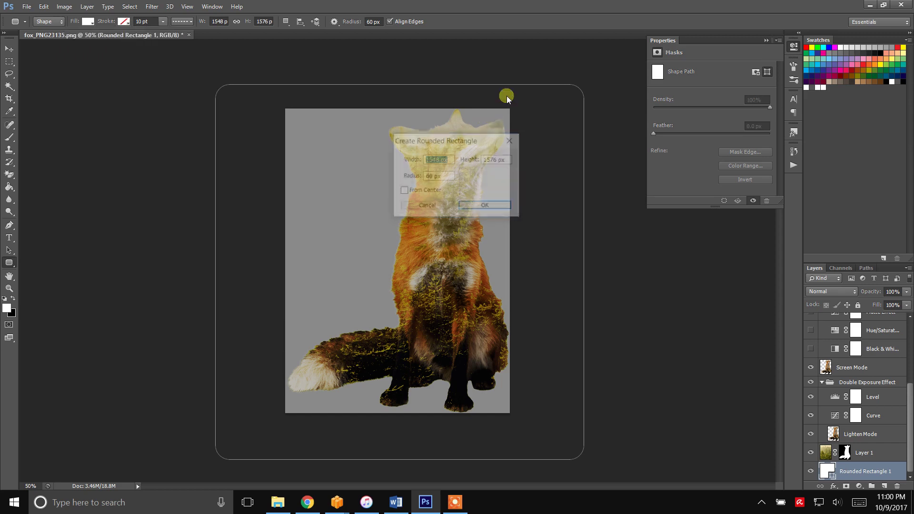
{"action": "left_click", "coordinate": [519, 141]}
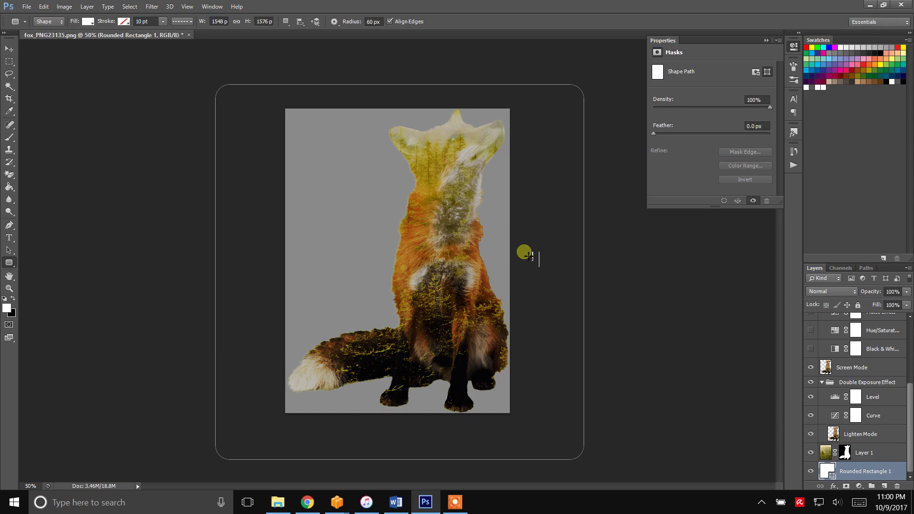
{"action": "scroll", "coordinate": [525, 253], "scroll_direction": "down", "scroll_amount": 1}
{"action": "scroll", "coordinate": [525, 252], "scroll_direction": "up", "scroll_amount": 1}
- Set the Level adjustment's output white to 255
{"action": "left_click", "coordinate": [837, 397]}
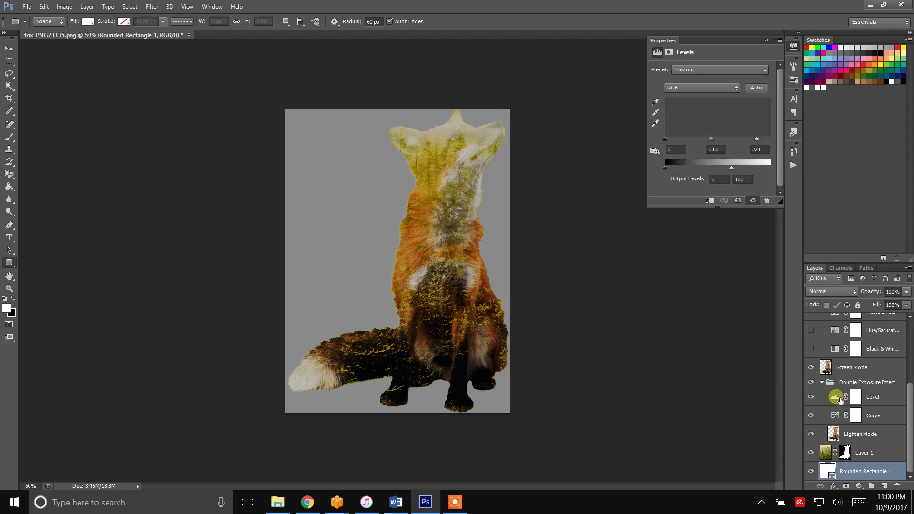
{"action": "left_click_drag", "start_coordinate": [724, 169], "coordinate": [742, 167]}
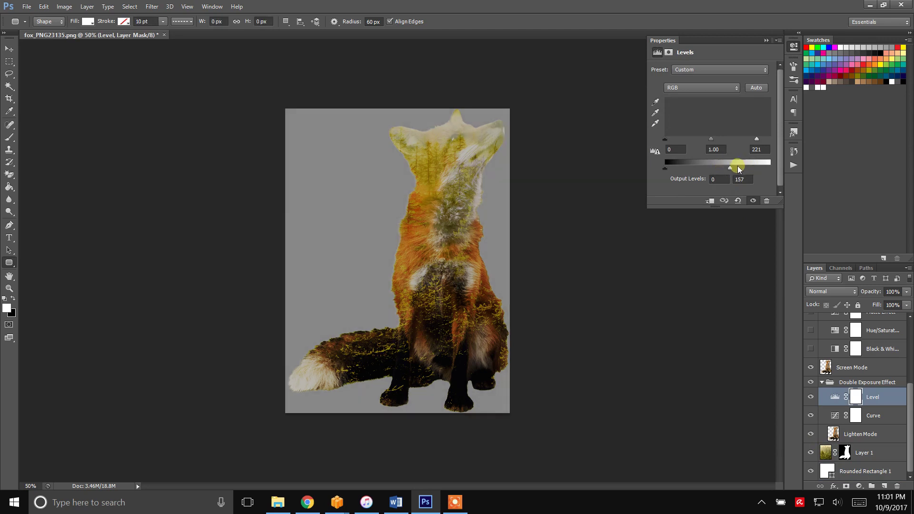
{"action": "left_click_drag", "start_coordinate": [734, 169], "coordinate": [777, 171]}
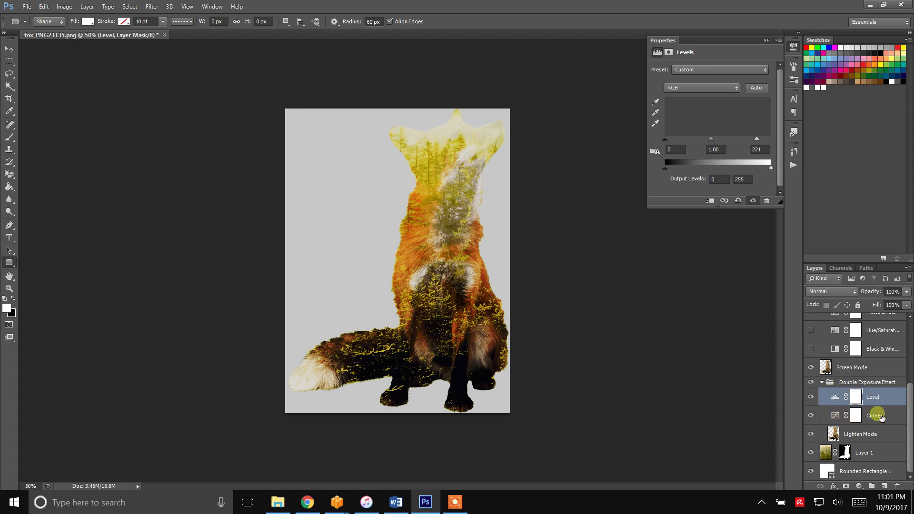
- Lift the Curve adjustment's shadow point for a softer, paler curve
{"action": "left_click", "coordinate": [879, 416]}
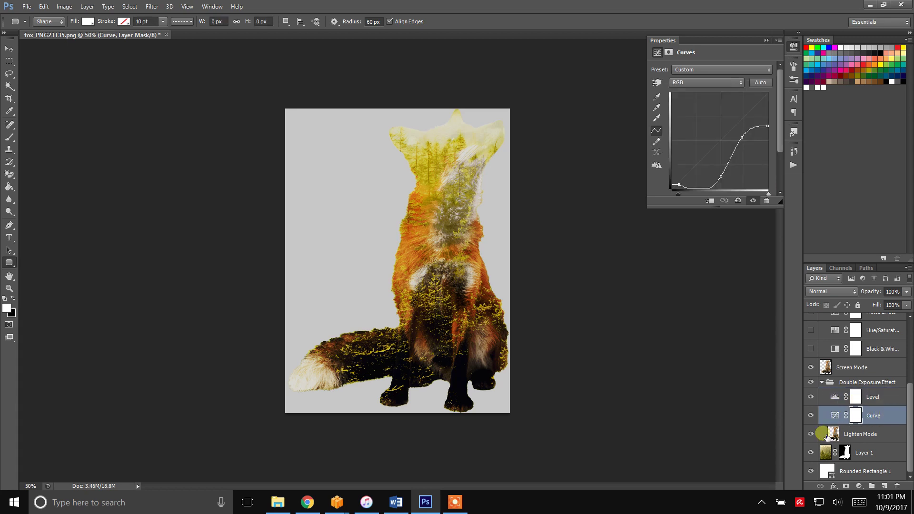
{"action": "left_click", "coordinate": [839, 417]}
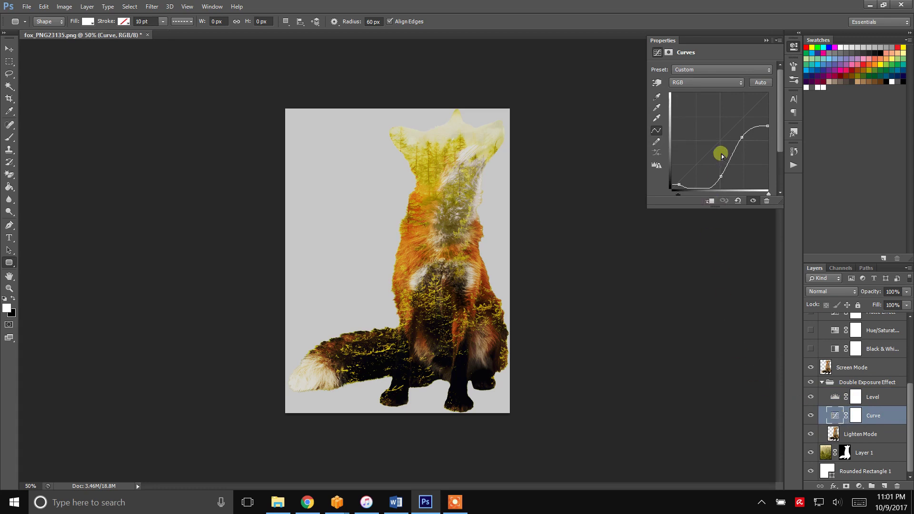
{"action": "mouse_move", "coordinate": [722, 177]}
{"action": "left_mouse_down"}
{"action": "mouse_move", "coordinate": [721, 157]}
{"action": "mouse_move", "coordinate": [727, 163]}
{"action": "left_mouse_up"}
{"action": "scroll", "coordinate": [837, 343], "scroll_direction": "up", "scroll_amount": 2}
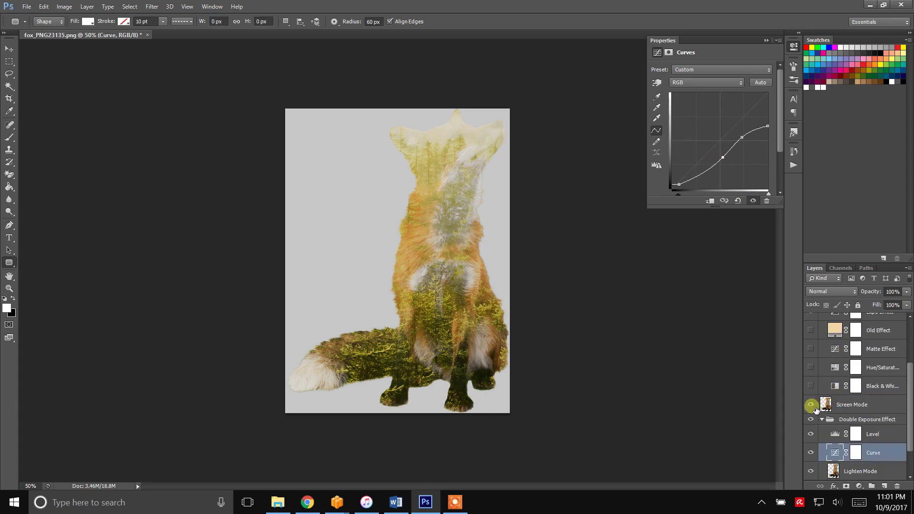
- Turn on Hue/Saturation at saturation -12 and lightness -3, with hue back at neutral
{"action": "scroll", "coordinate": [816, 408], "scroll_direction": "up", "scroll_amount": 1}
{"action": "left_click", "coordinate": [815, 387]}
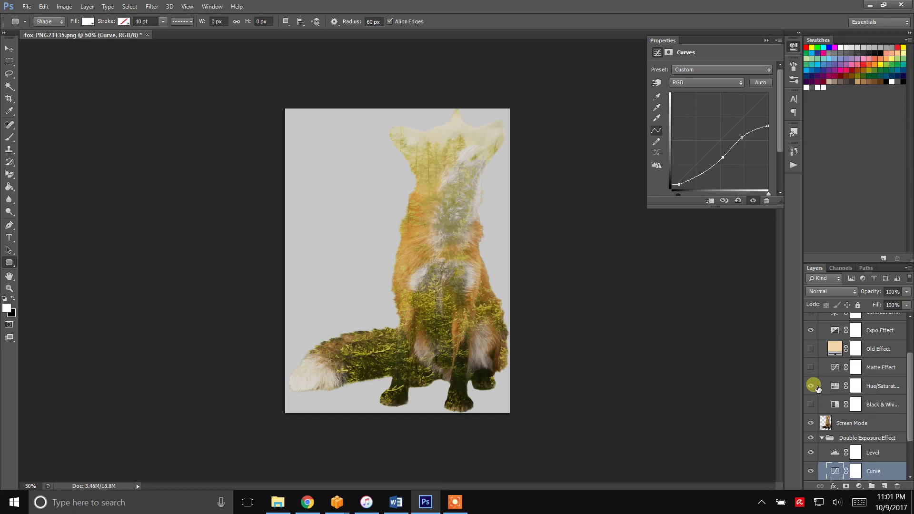
{"action": "left_click", "coordinate": [842, 390]}
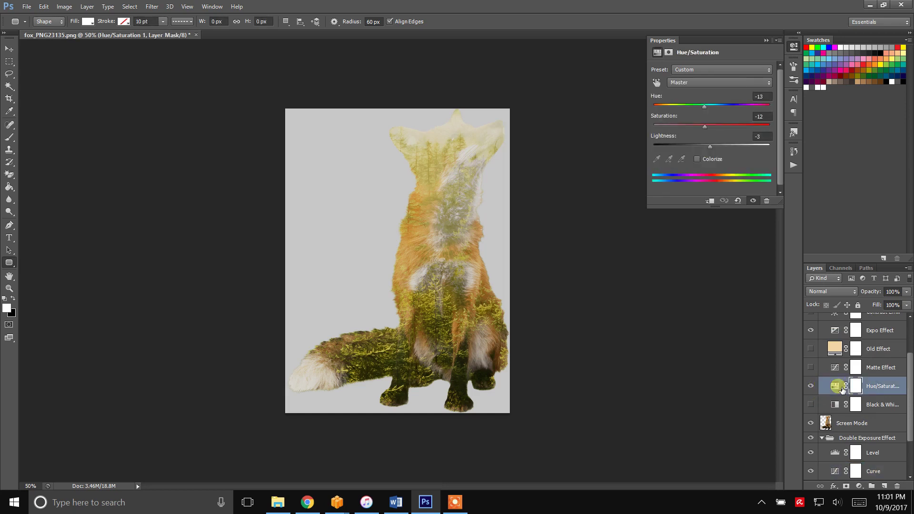
{"action": "left_click_drag", "start_coordinate": [706, 126], "coordinate": [728, 128]}
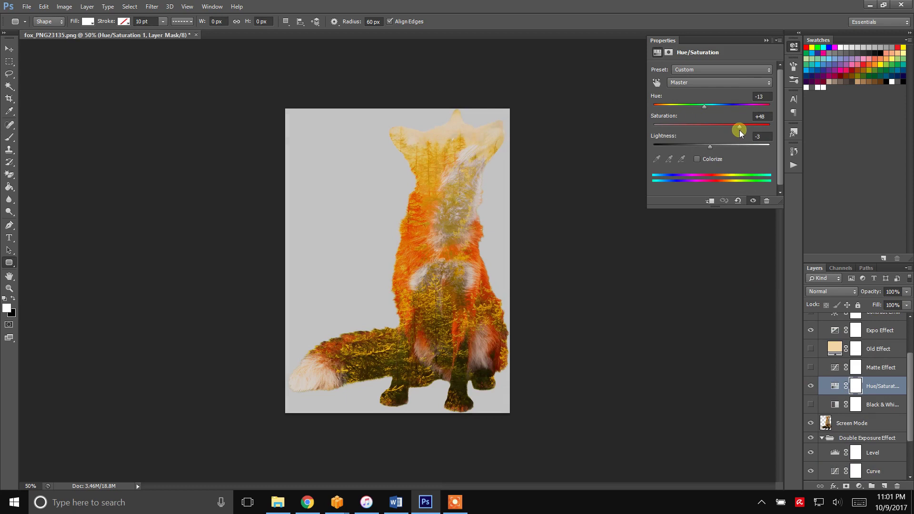
{"action": "mouse_move", "coordinate": [704, 106]}
{"action": "left_mouse_down"}
{"action": "mouse_move", "coordinate": [673, 110]}
{"action": "mouse_move", "coordinate": [746, 119]}
{"action": "mouse_move", "coordinate": [692, 129]}
{"action": "mouse_move", "coordinate": [705, 138]}
{"action": "left_mouse_up"}
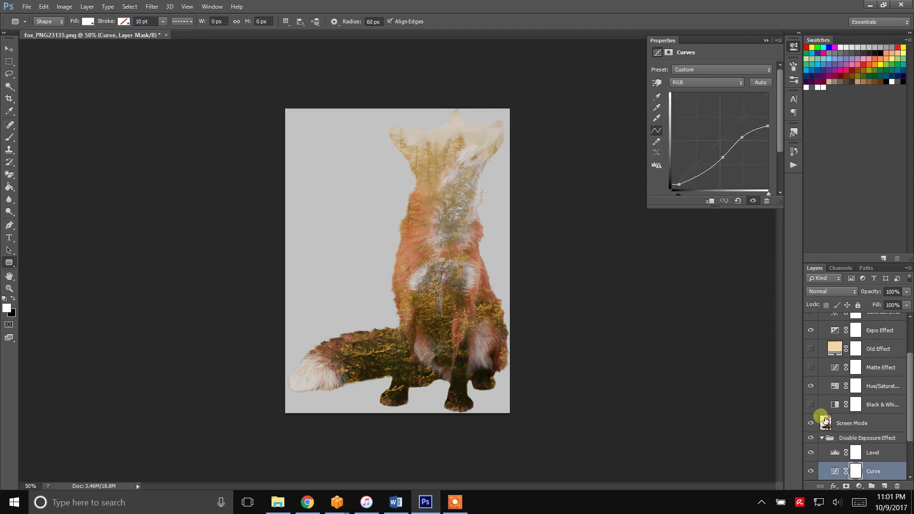
{"action": "left_click", "coordinate": [836, 387]}
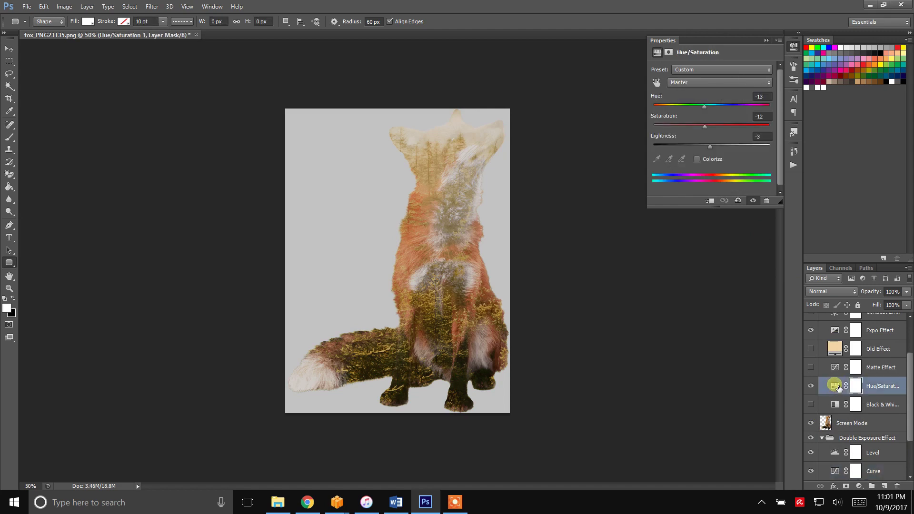
{"action": "mouse_move", "coordinate": [700, 109]}
{"action": "left_mouse_down"}
{"action": "mouse_move", "coordinate": [689, 106]}
{"action": "mouse_move", "coordinate": [713, 107]}
{"action": "left_mouse_up"}
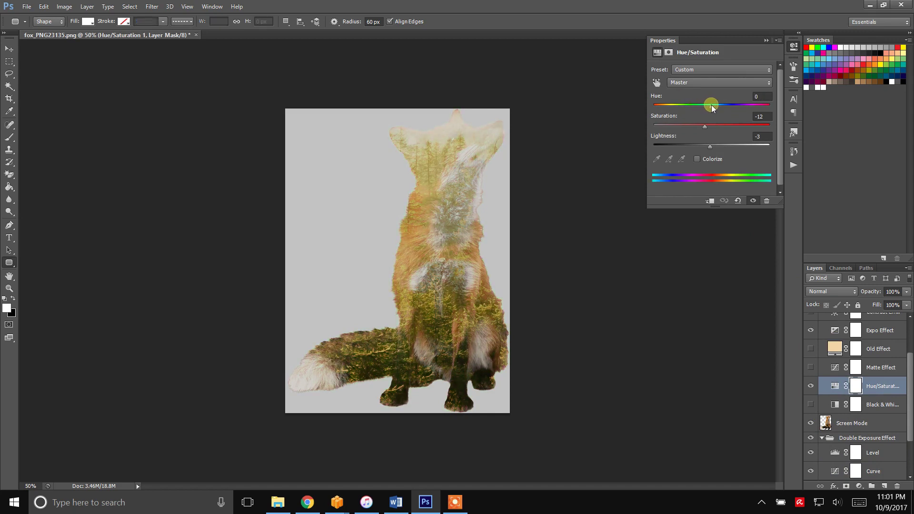
- Enable the Matte Effect curve adjustment and reshape its curve
{"action": "scroll", "coordinate": [854, 376], "scroll_direction": "up", "scroll_amount": 1}
{"action": "left_click", "coordinate": [835, 386]}
{"action": "mouse_move", "coordinate": [696, 160]}
{"action": "left_mouse_down"}
{"action": "mouse_move", "coordinate": [712, 151]}
{"action": "mouse_move", "coordinate": [723, 157]}
{"action": "left_mouse_up"}
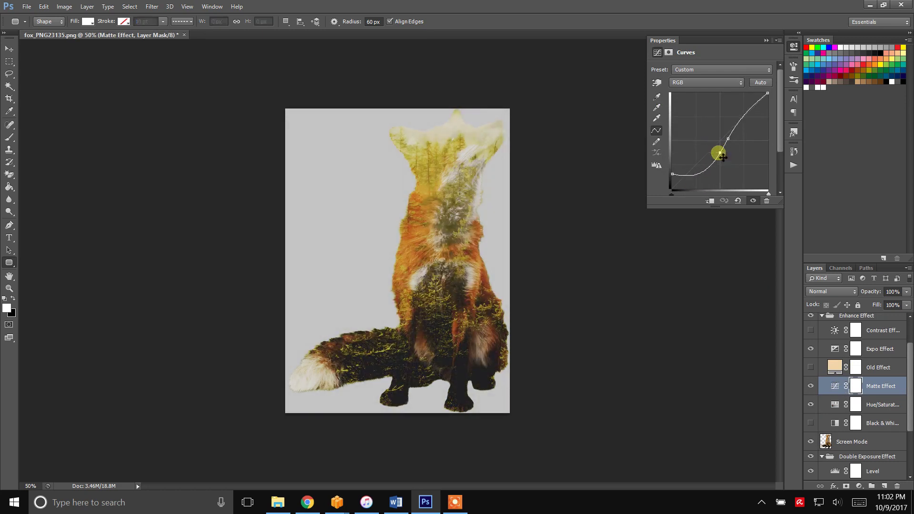
- Nudge the Matte Effect curve point to deepen its contrast
{"action": "scroll", "coordinate": [813, 351], "scroll_direction": "up", "scroll_amount": 1}
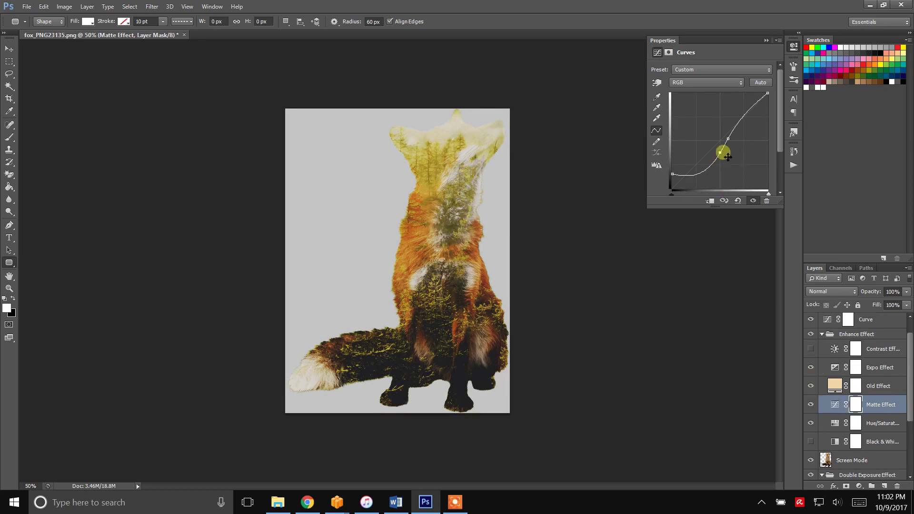
{"action": "left_click_drag", "start_coordinate": [729, 157], "coordinate": [726, 159]}
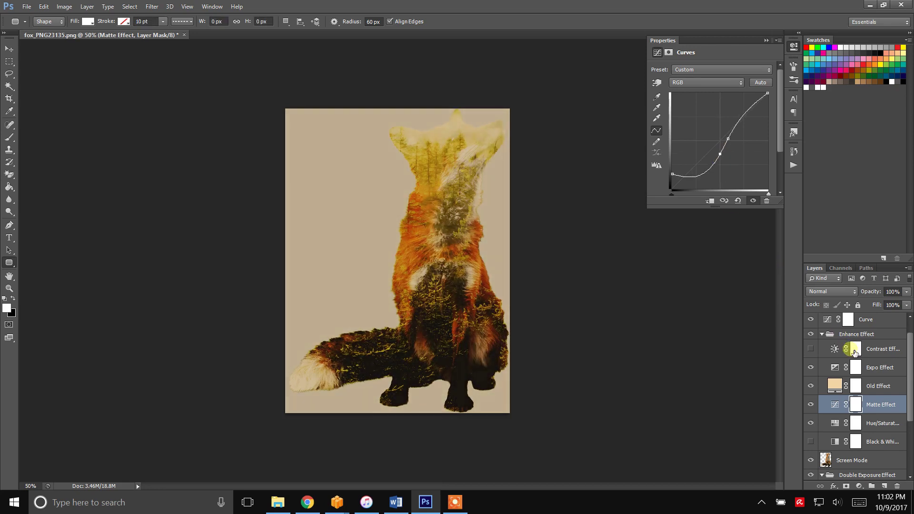
{"action": "scroll", "coordinate": [887, 383], "scroll_direction": "up", "scroll_amount": 1}
- Switch on the Contrast Effect adjustment with brightness 45 and contrast 41
{"action": "left_click", "coordinate": [811, 367]}
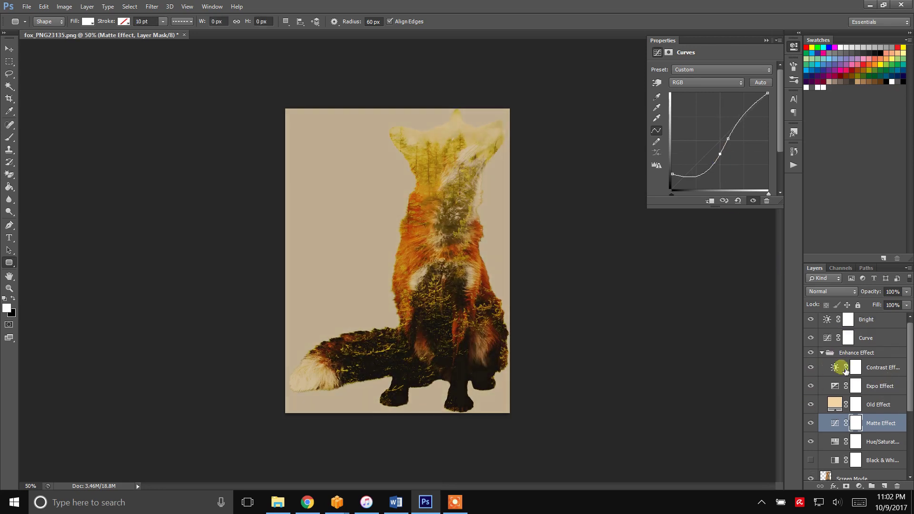
{"action": "left_click", "coordinate": [840, 371]}
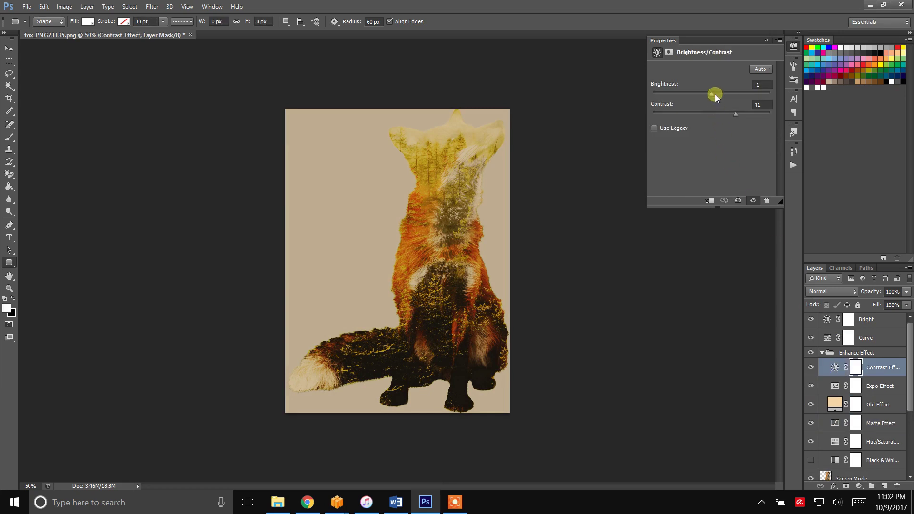
{"action": "left_click_drag", "start_coordinate": [713, 99], "coordinate": [730, 96]}
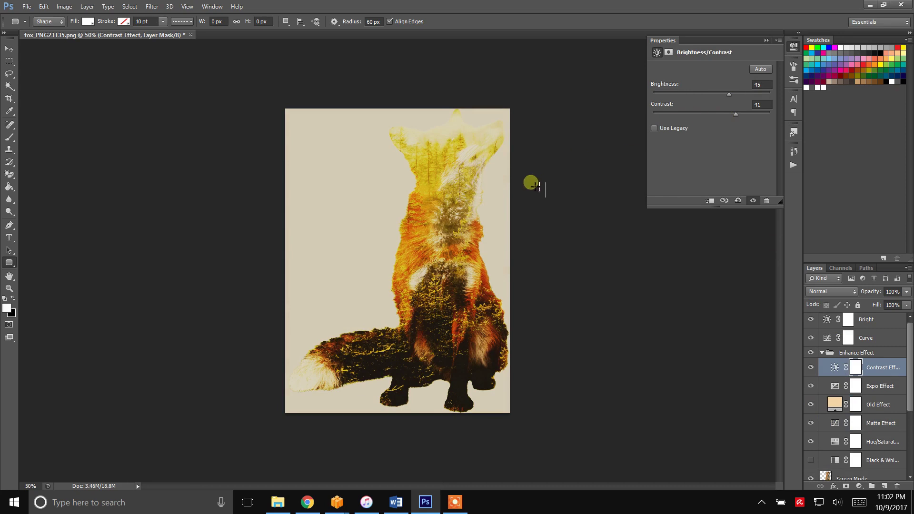
{"action": "scroll", "coordinate": [857, 358], "scroll_direction": "up", "scroll_amount": 1}
{"action": "left_click", "coordinate": [406, 461]}
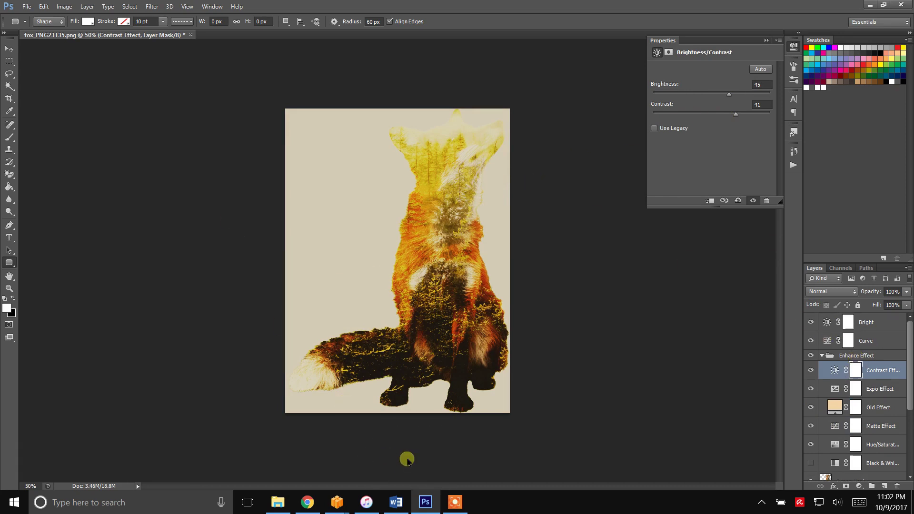